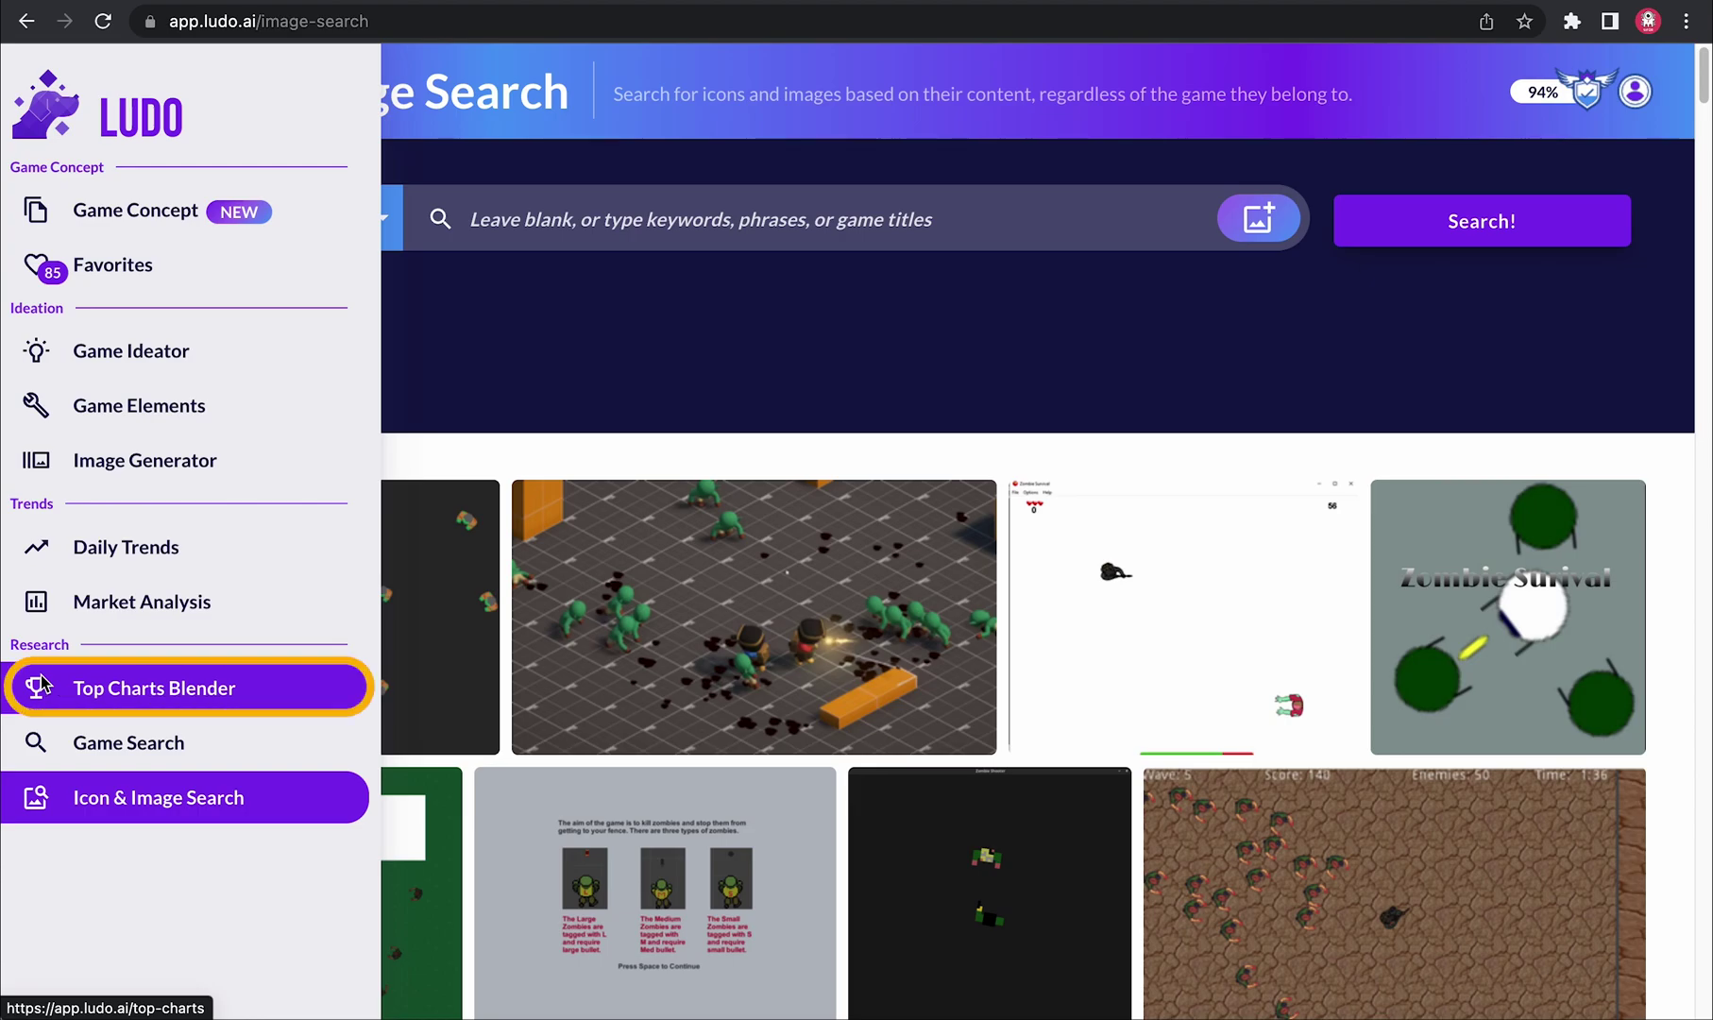
Step: In the Top Charts Blender, set Store to Google Play, Country to United Kingdom, Genre to Overall
left_click(43, 682)
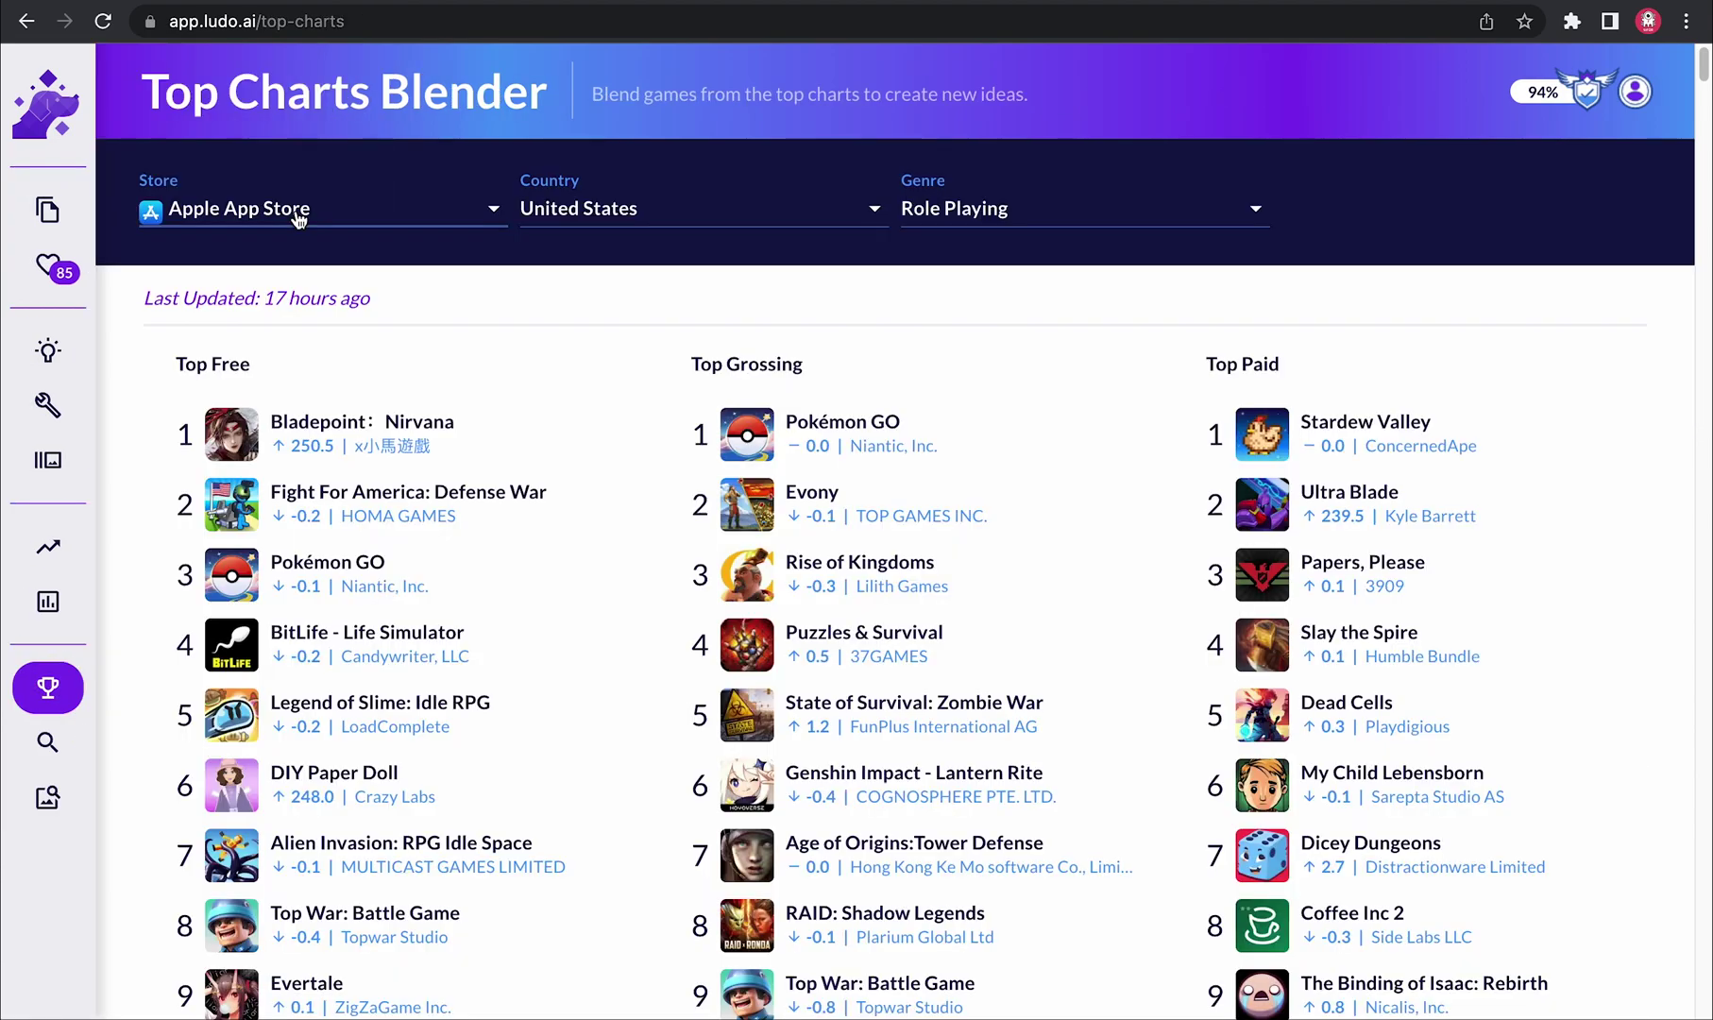
left_click(299, 215)
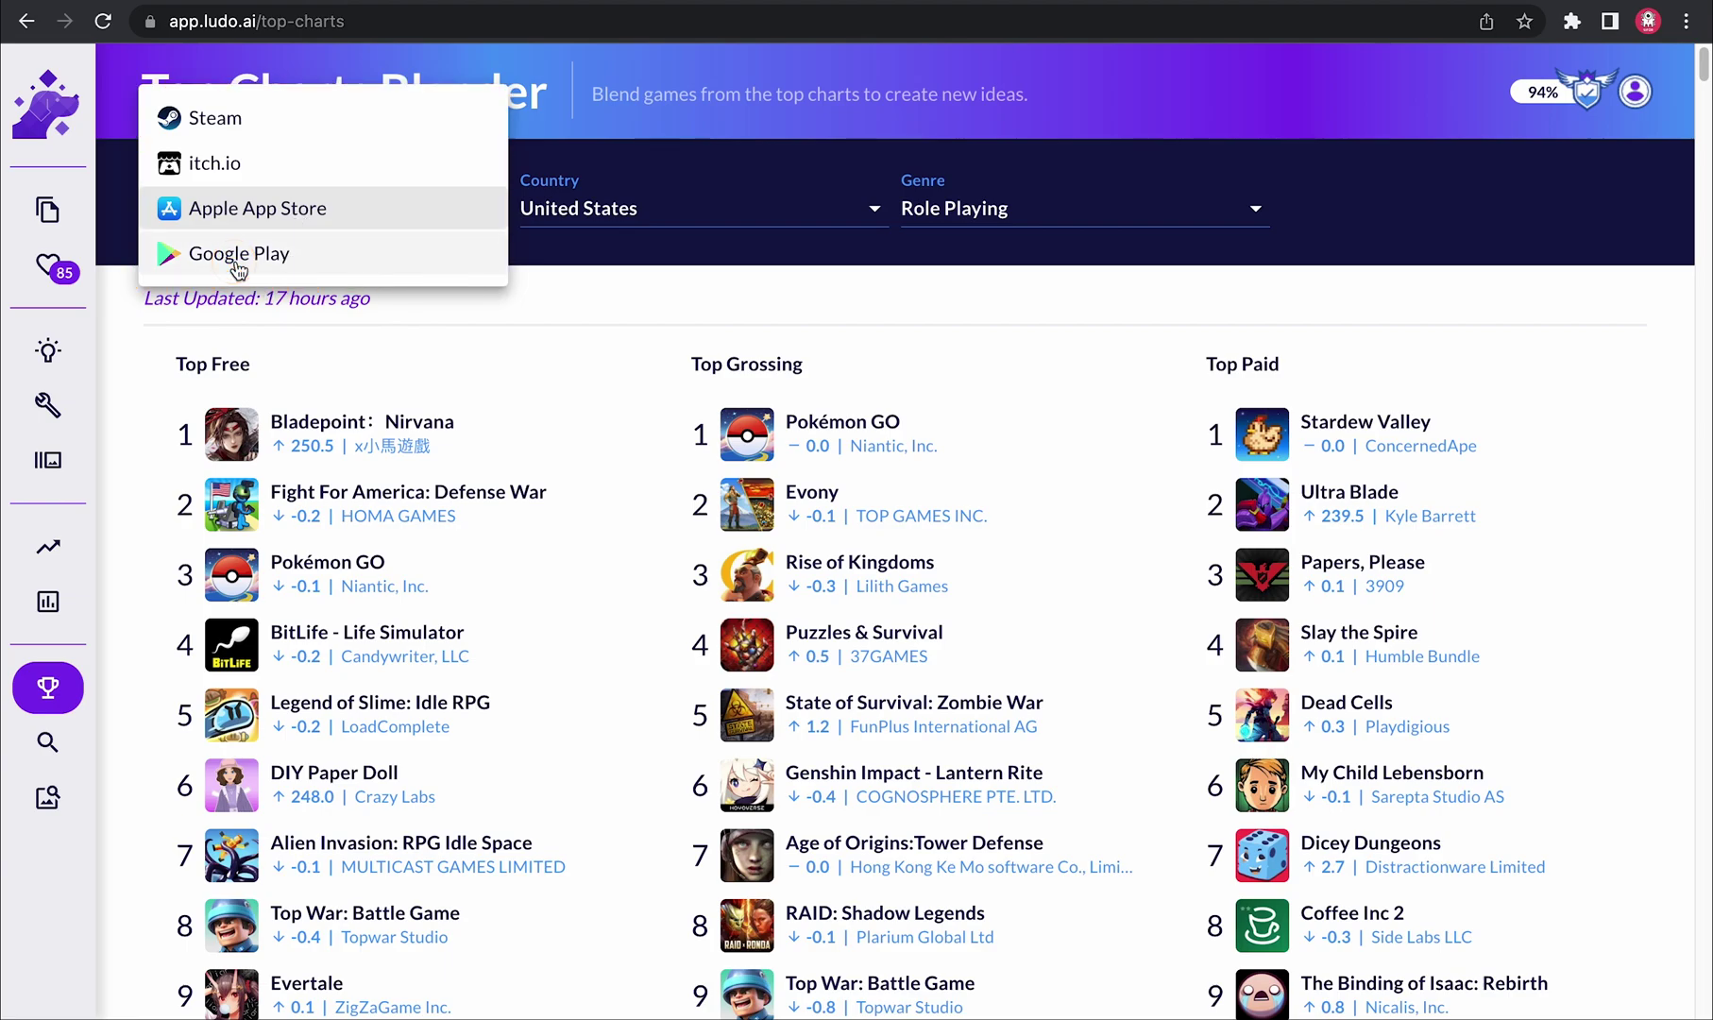
left_click(236, 266)
left_click(584, 219)
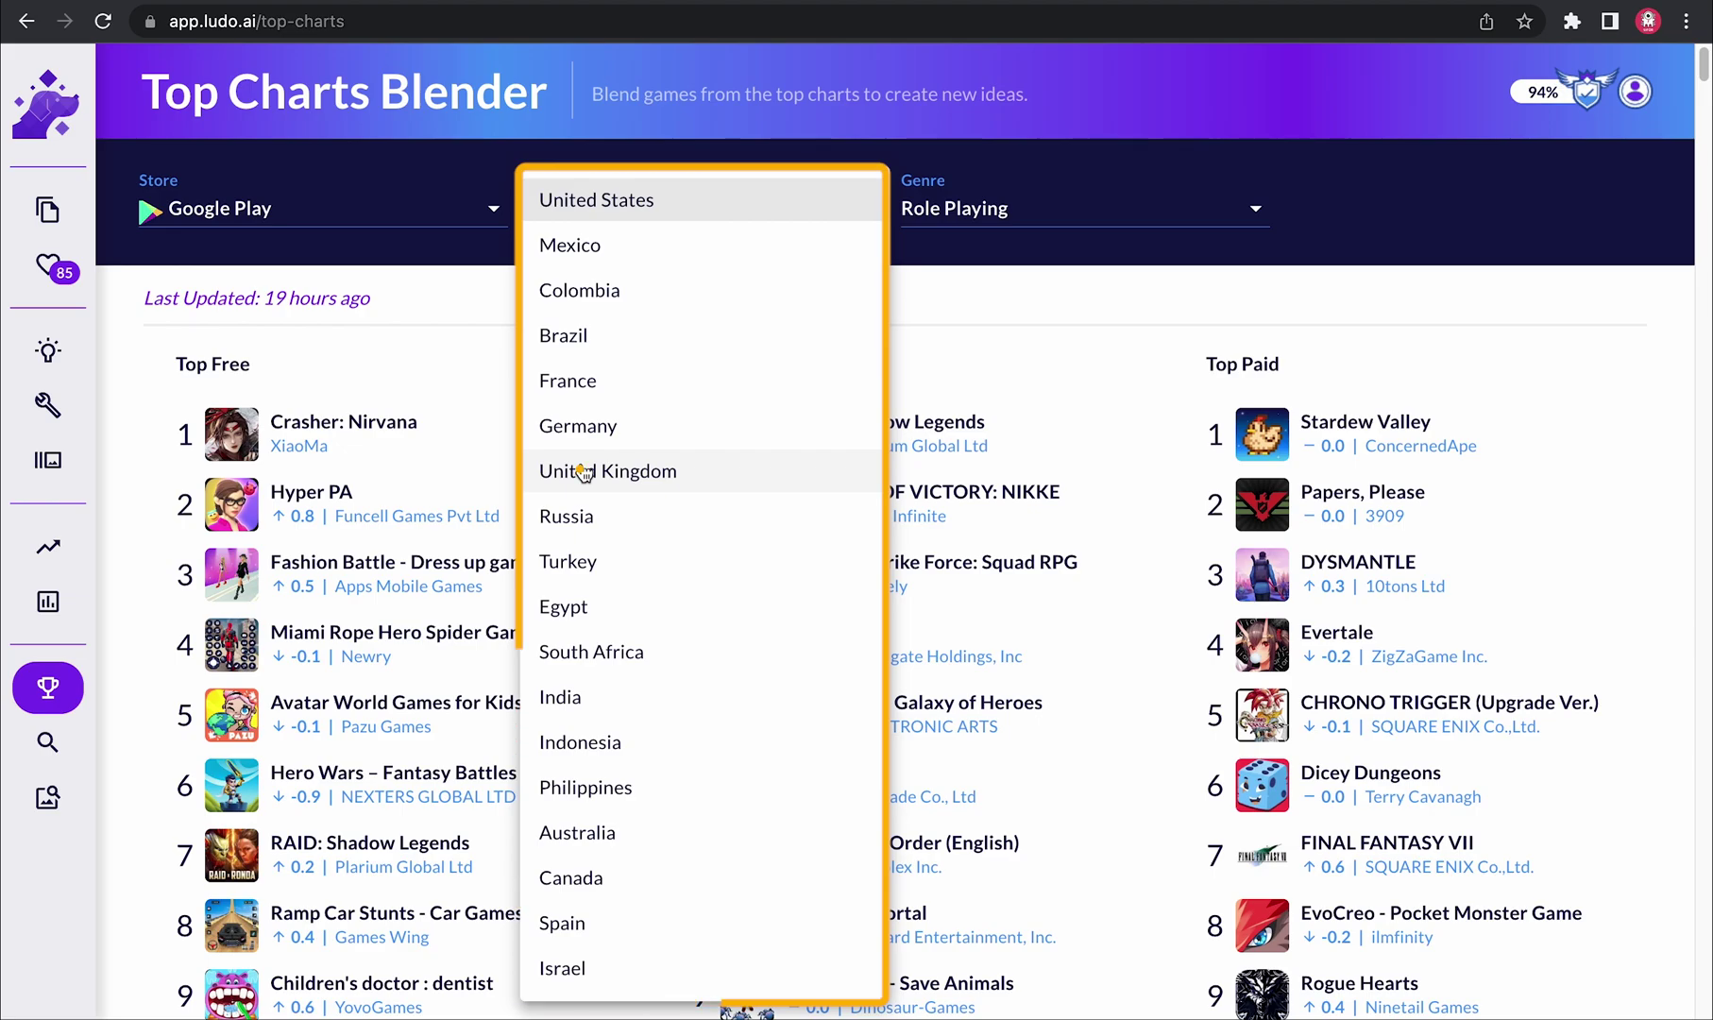
left_click(583, 472)
left_click(999, 224)
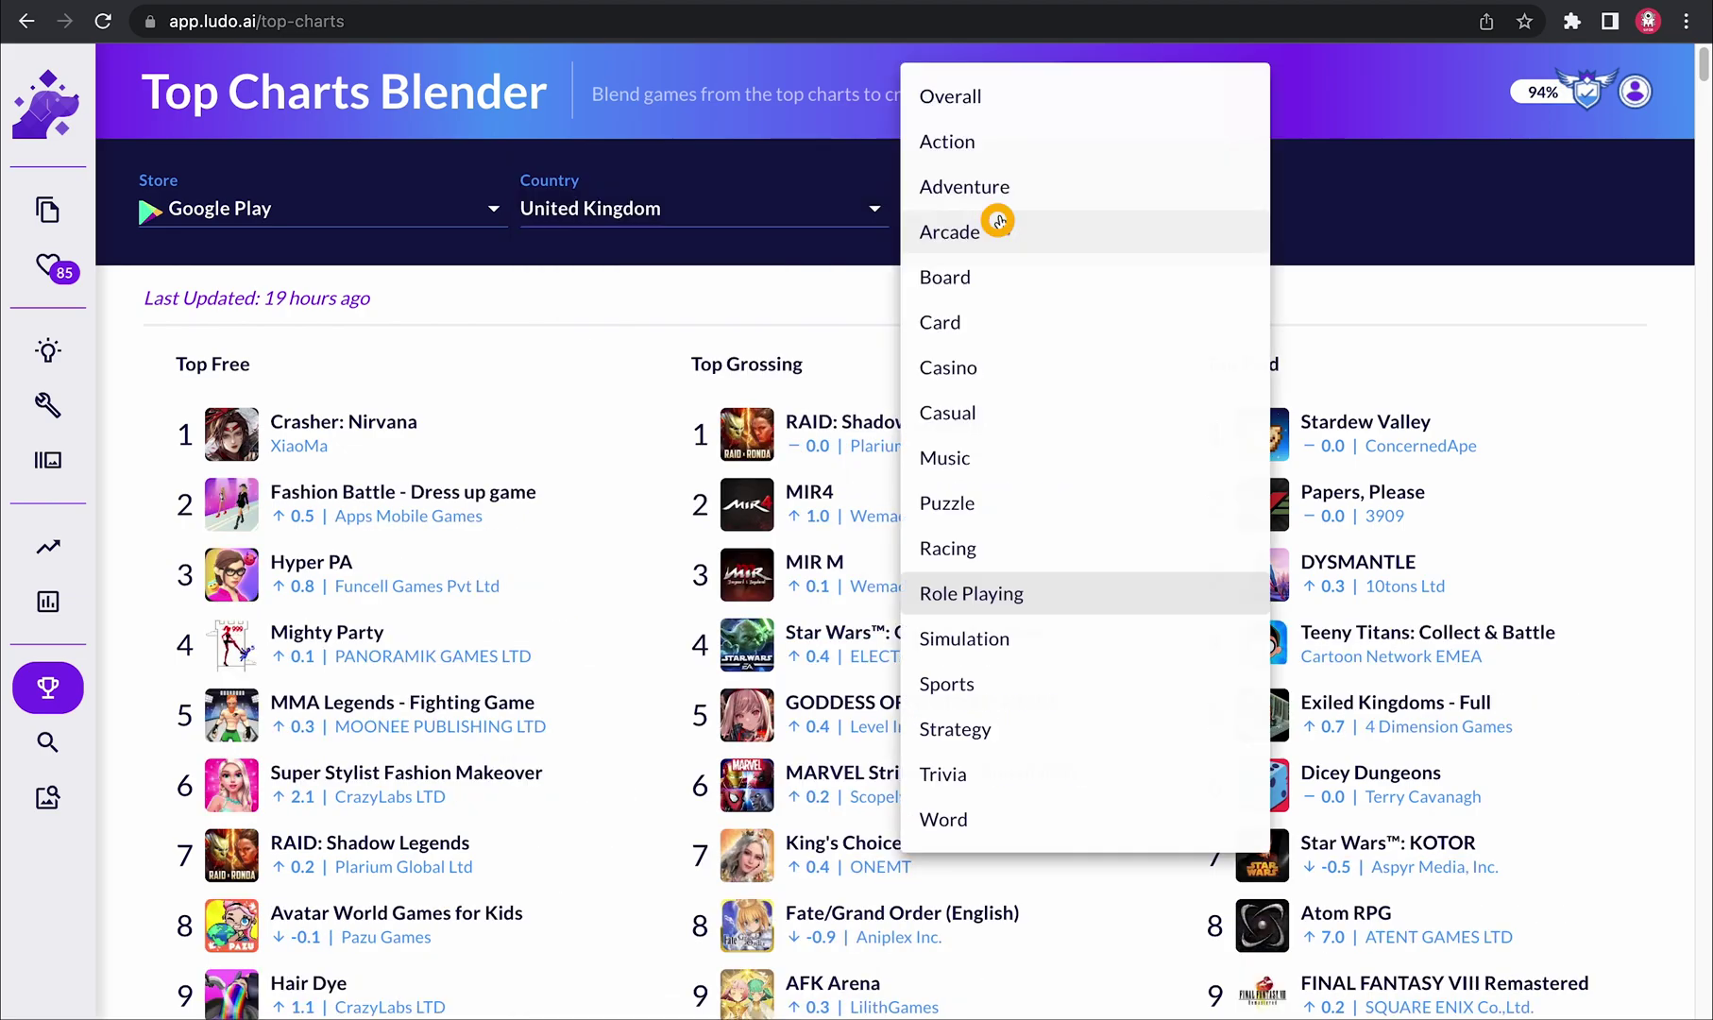
left_click(999, 104)
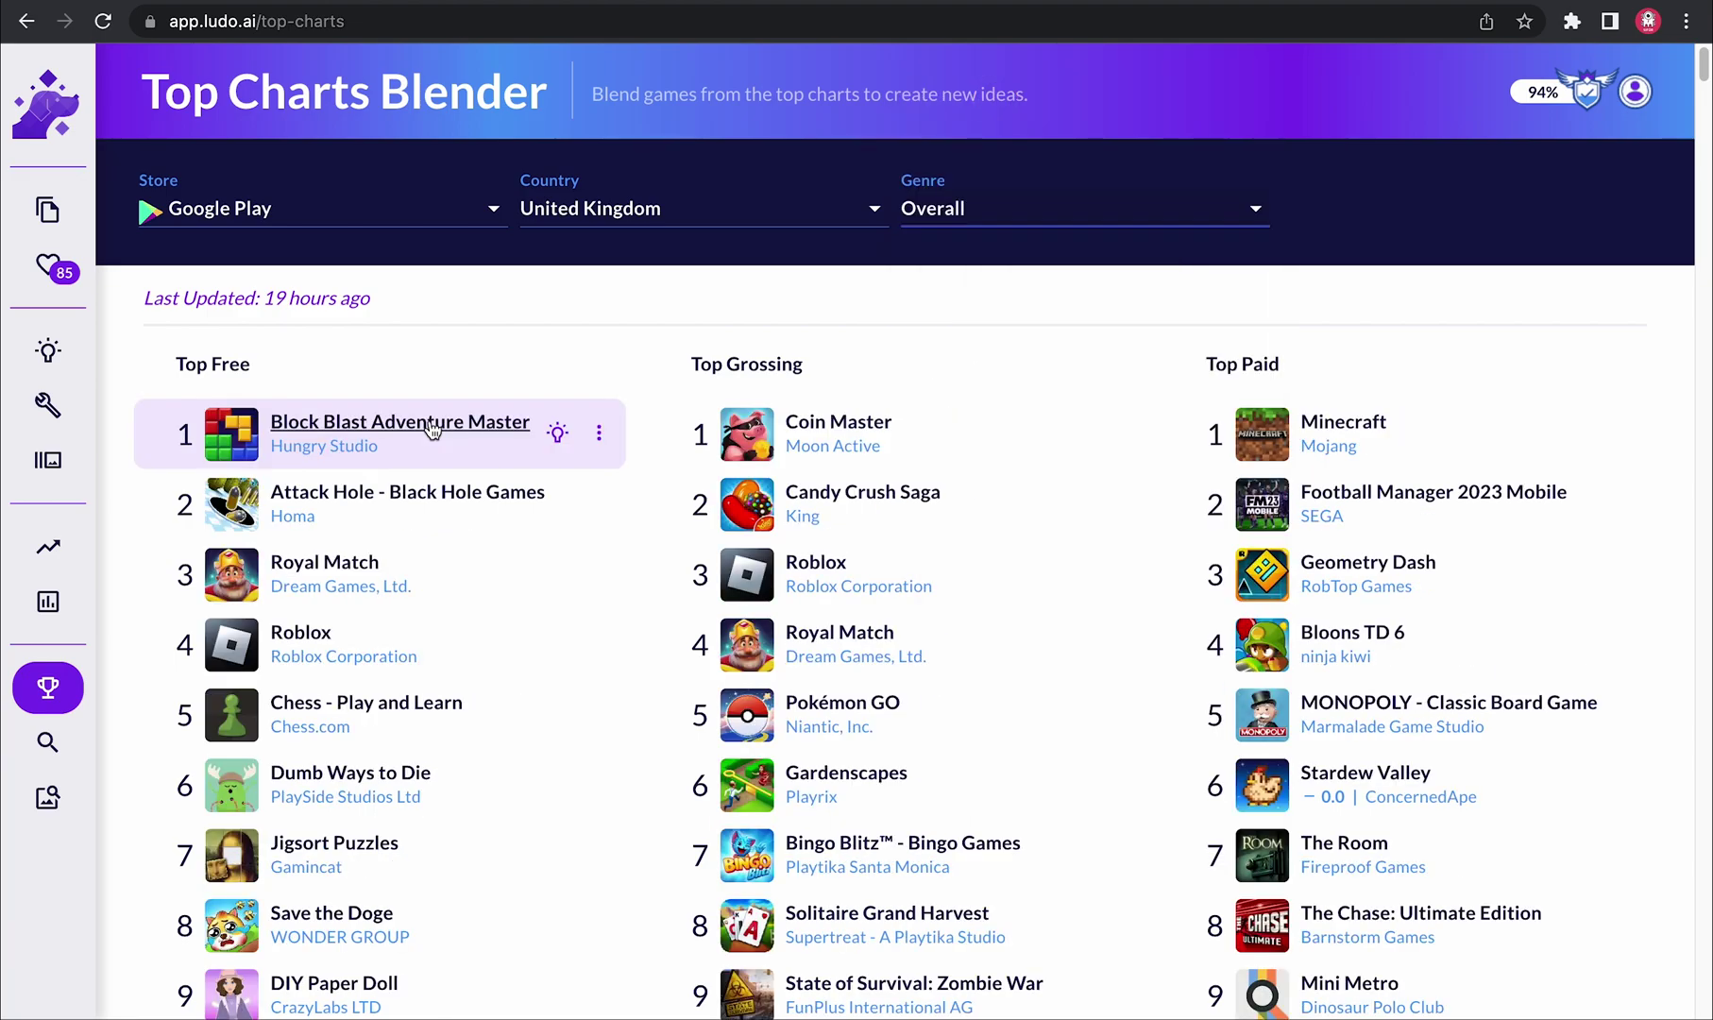
Step: Open Block Blast Adventure Master's details and review its Trends, showing peak and current rank 1
left_click(431, 430)
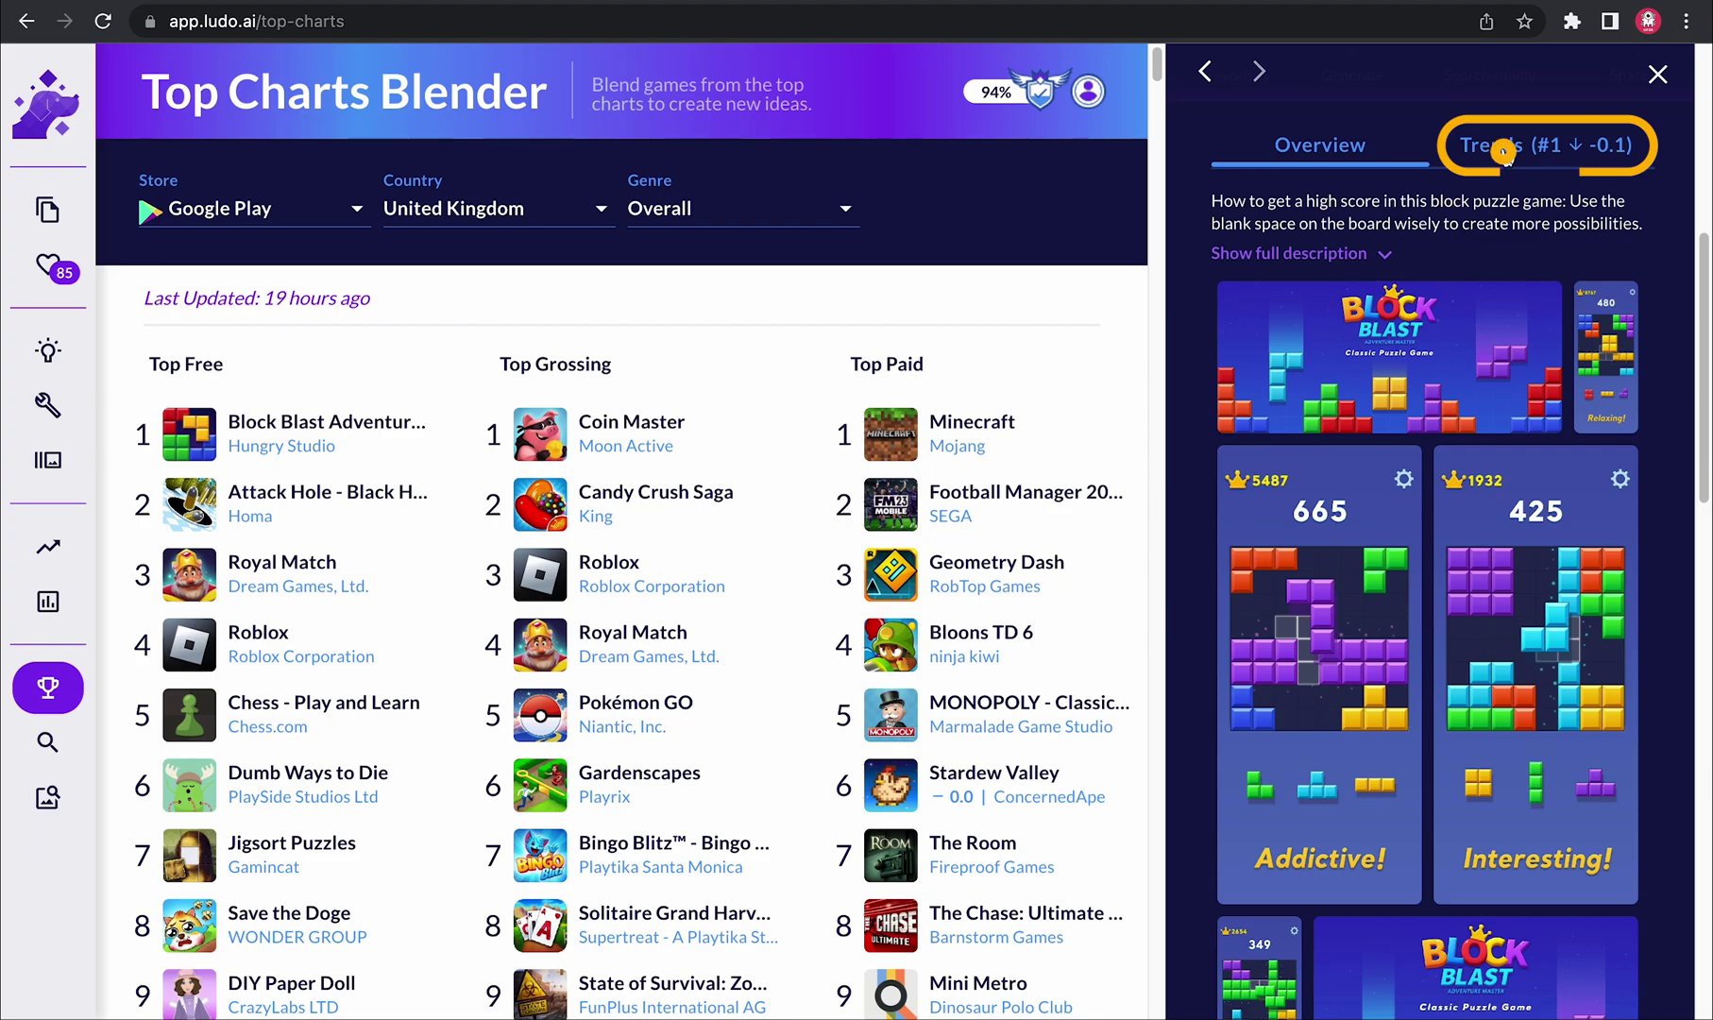
left_click(1506, 149)
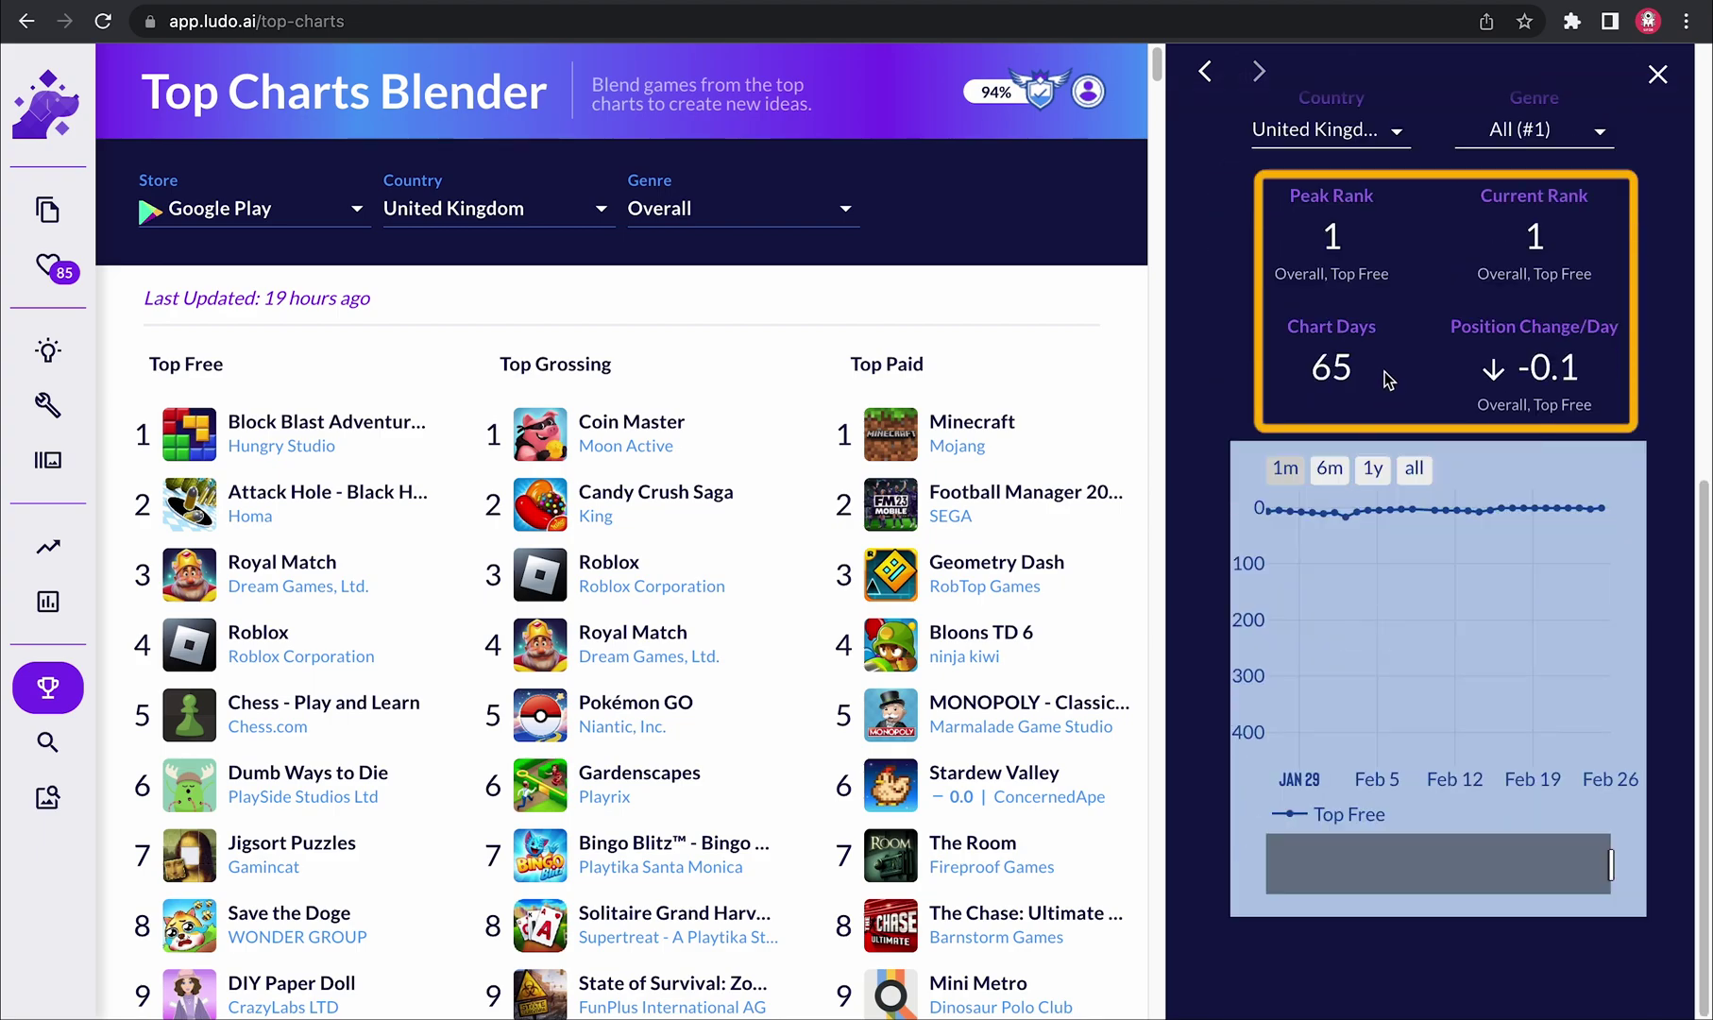
scroll(1386, 379, "up", 5)
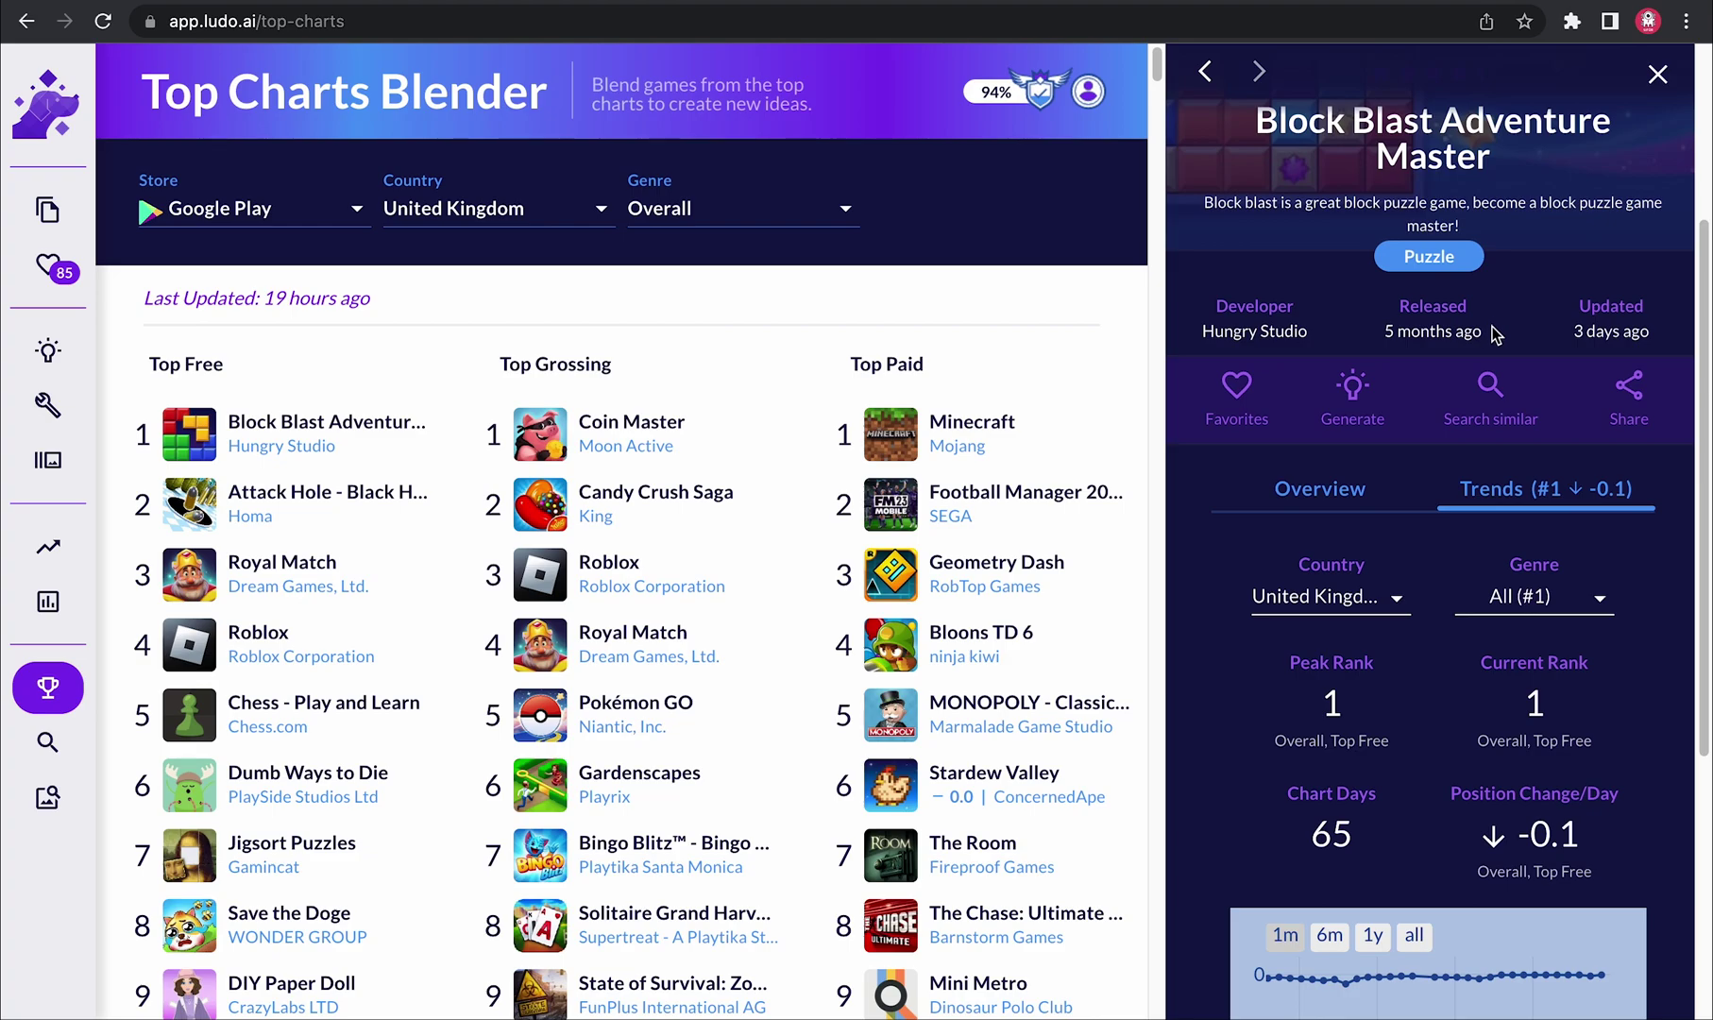
mouse_move(41, 351)
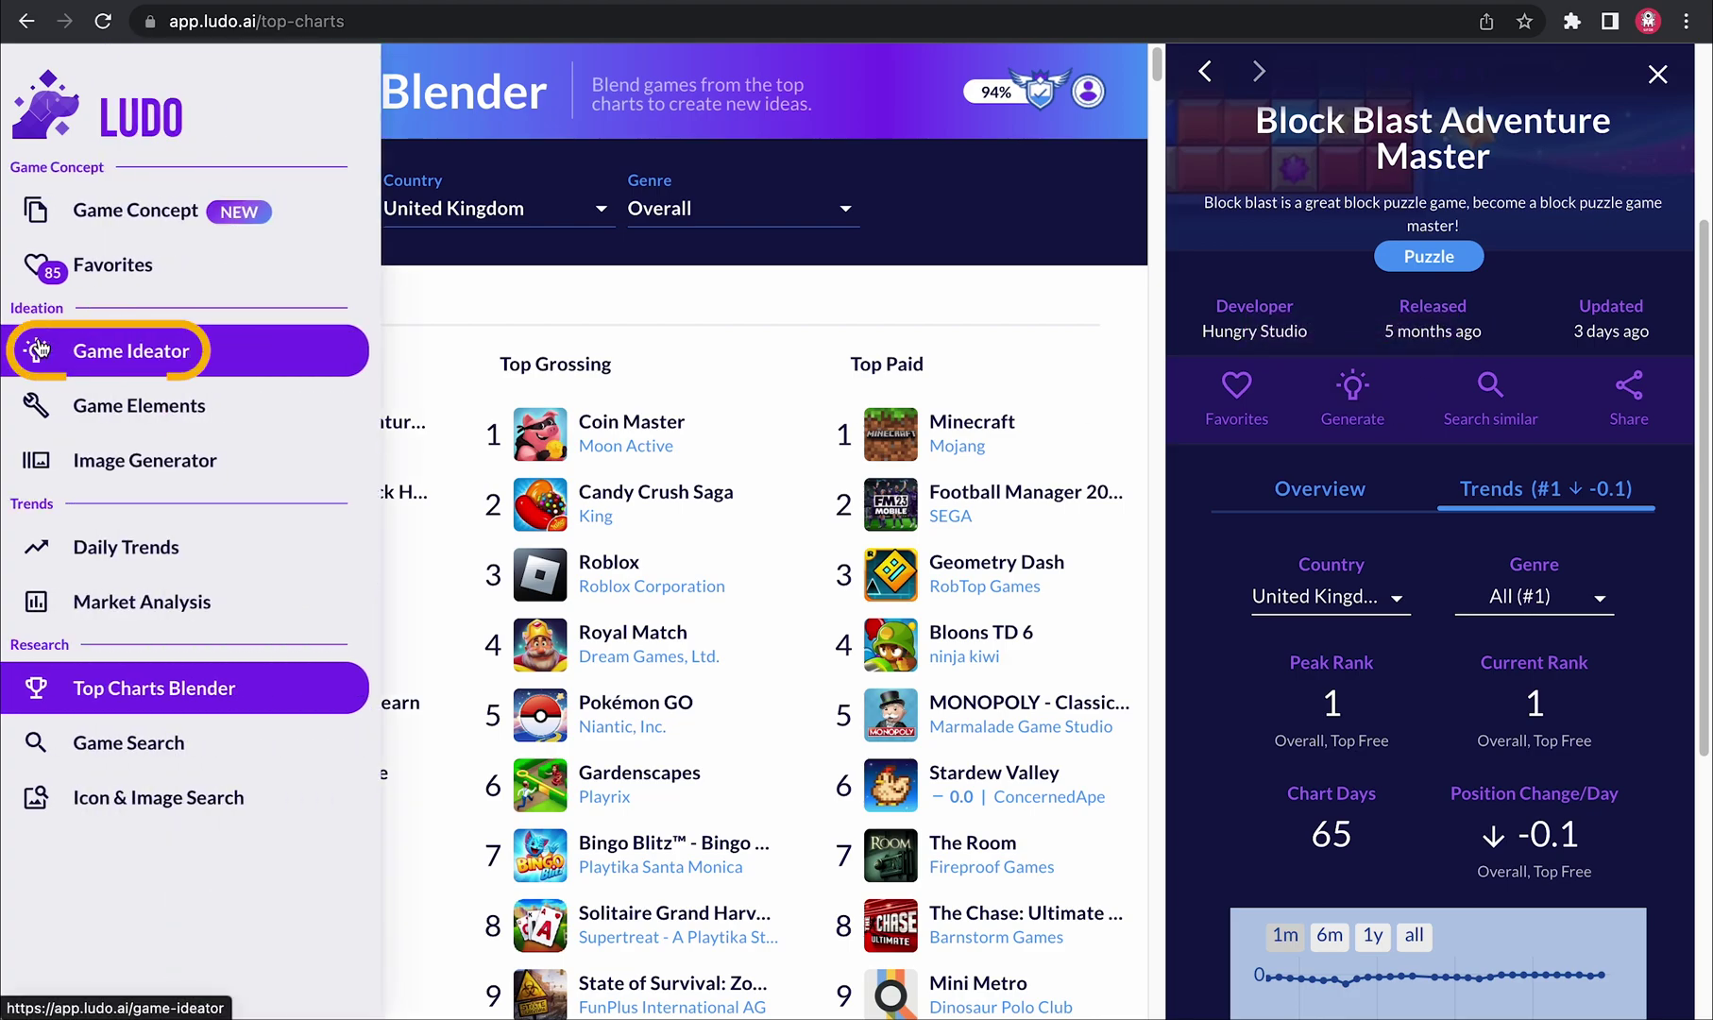
scroll(1467, 360, "up", 3)
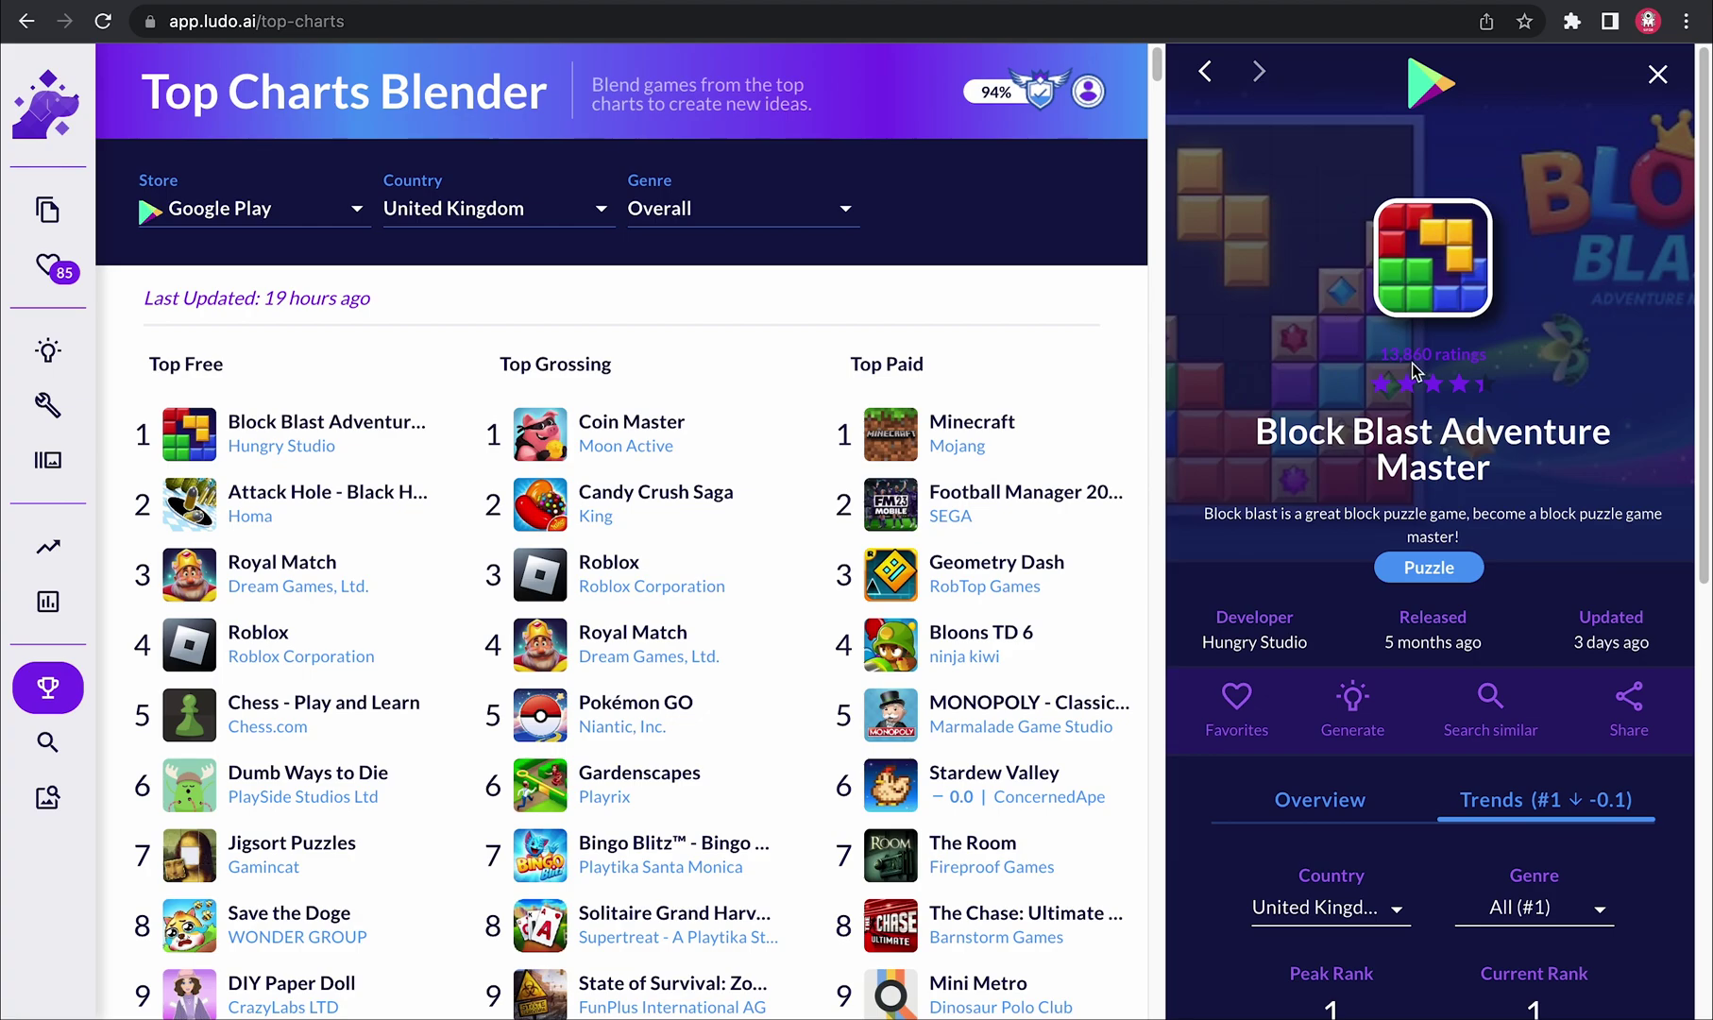
Step: Return to the game's Overview tab and browse its screenshots
scroll(1474, 576, "down", 4)
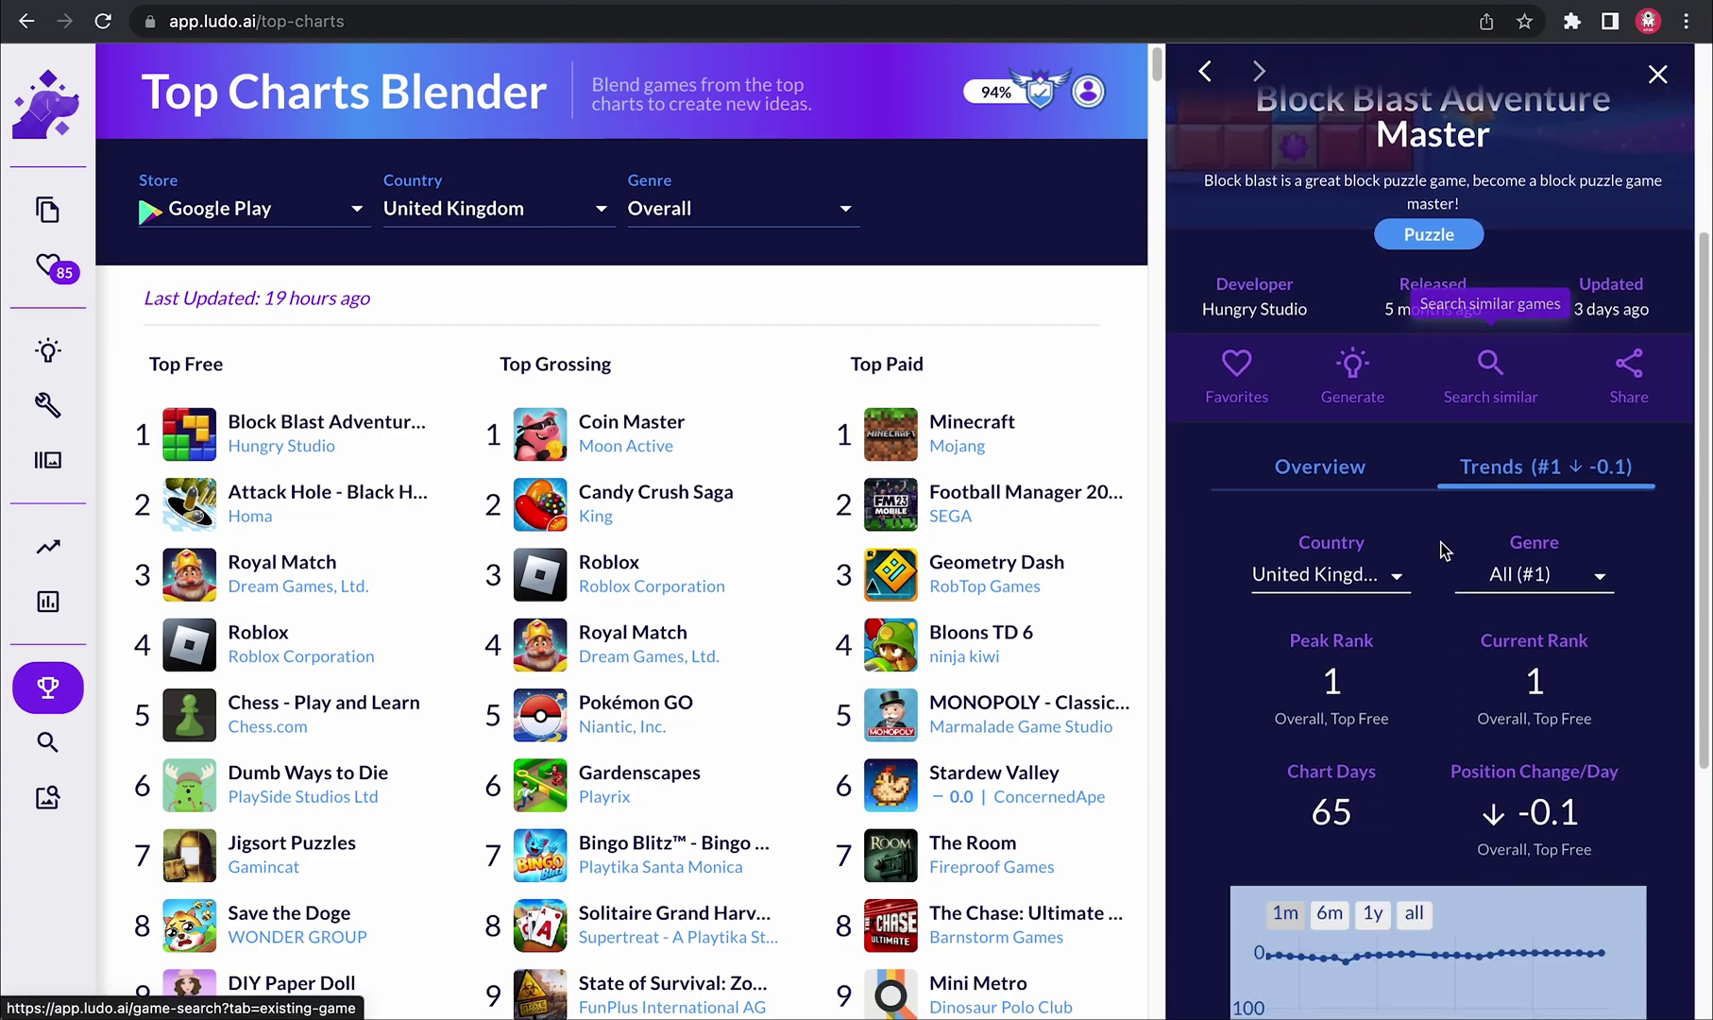
left_click(1341, 434)
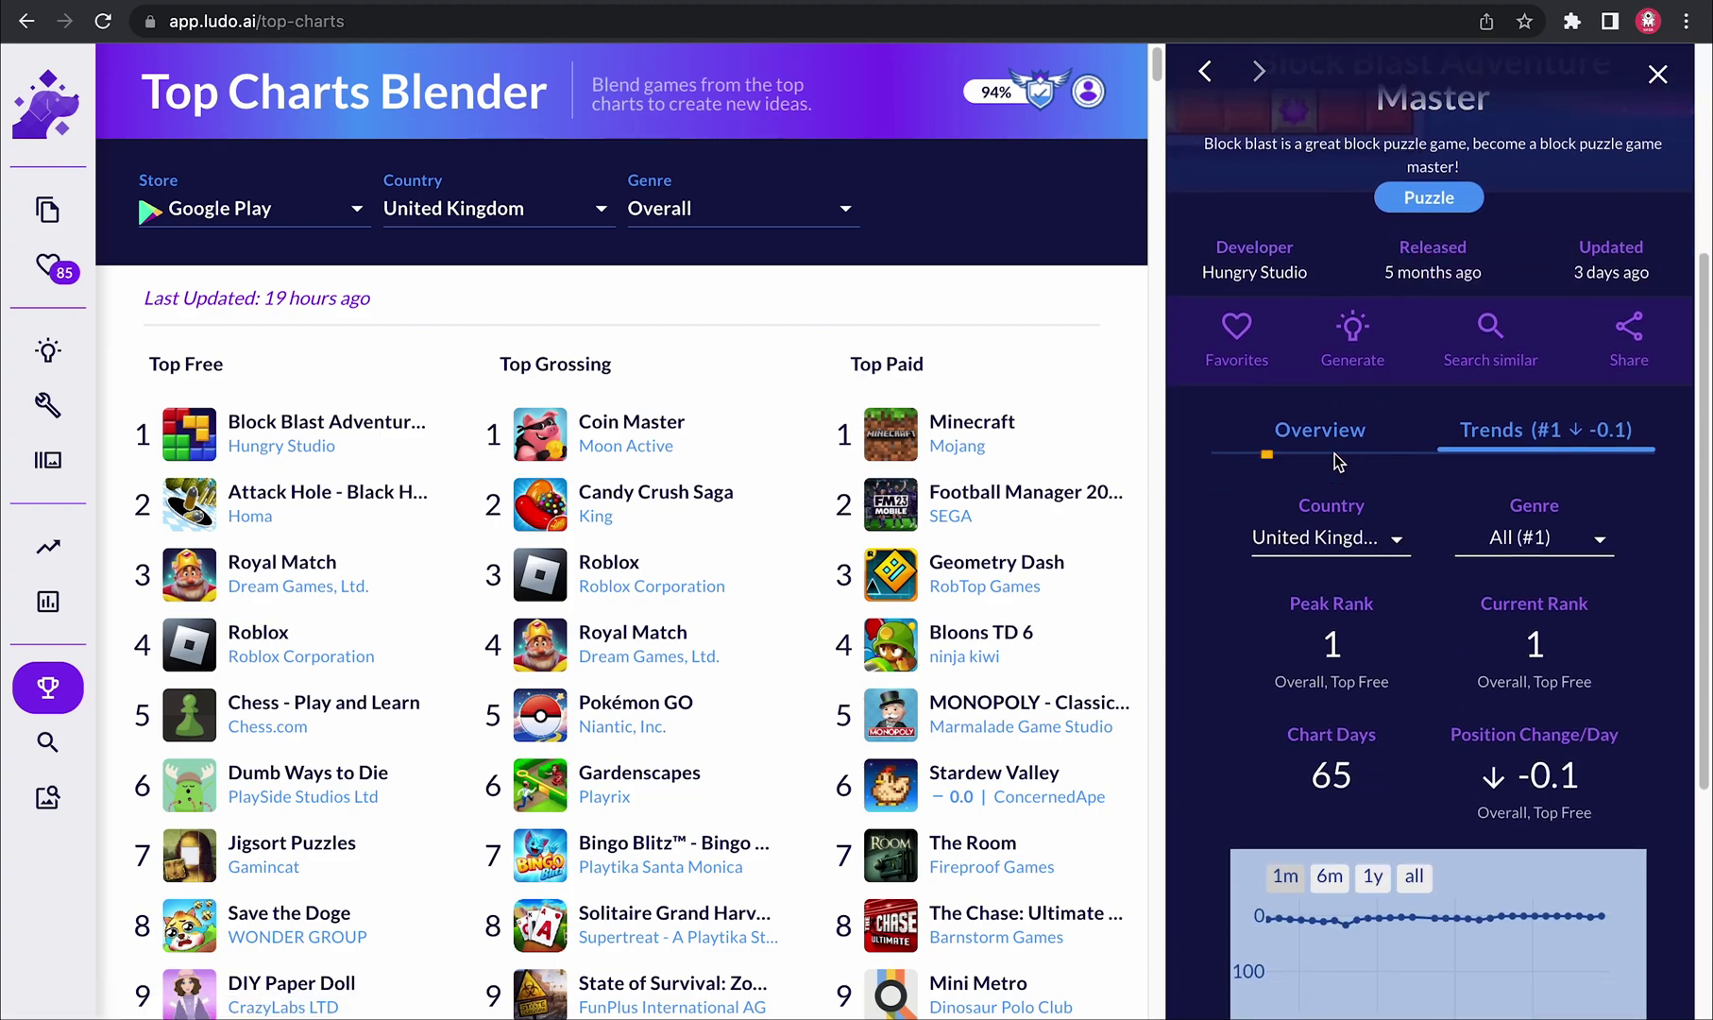
scroll(1426, 411, "down", 5)
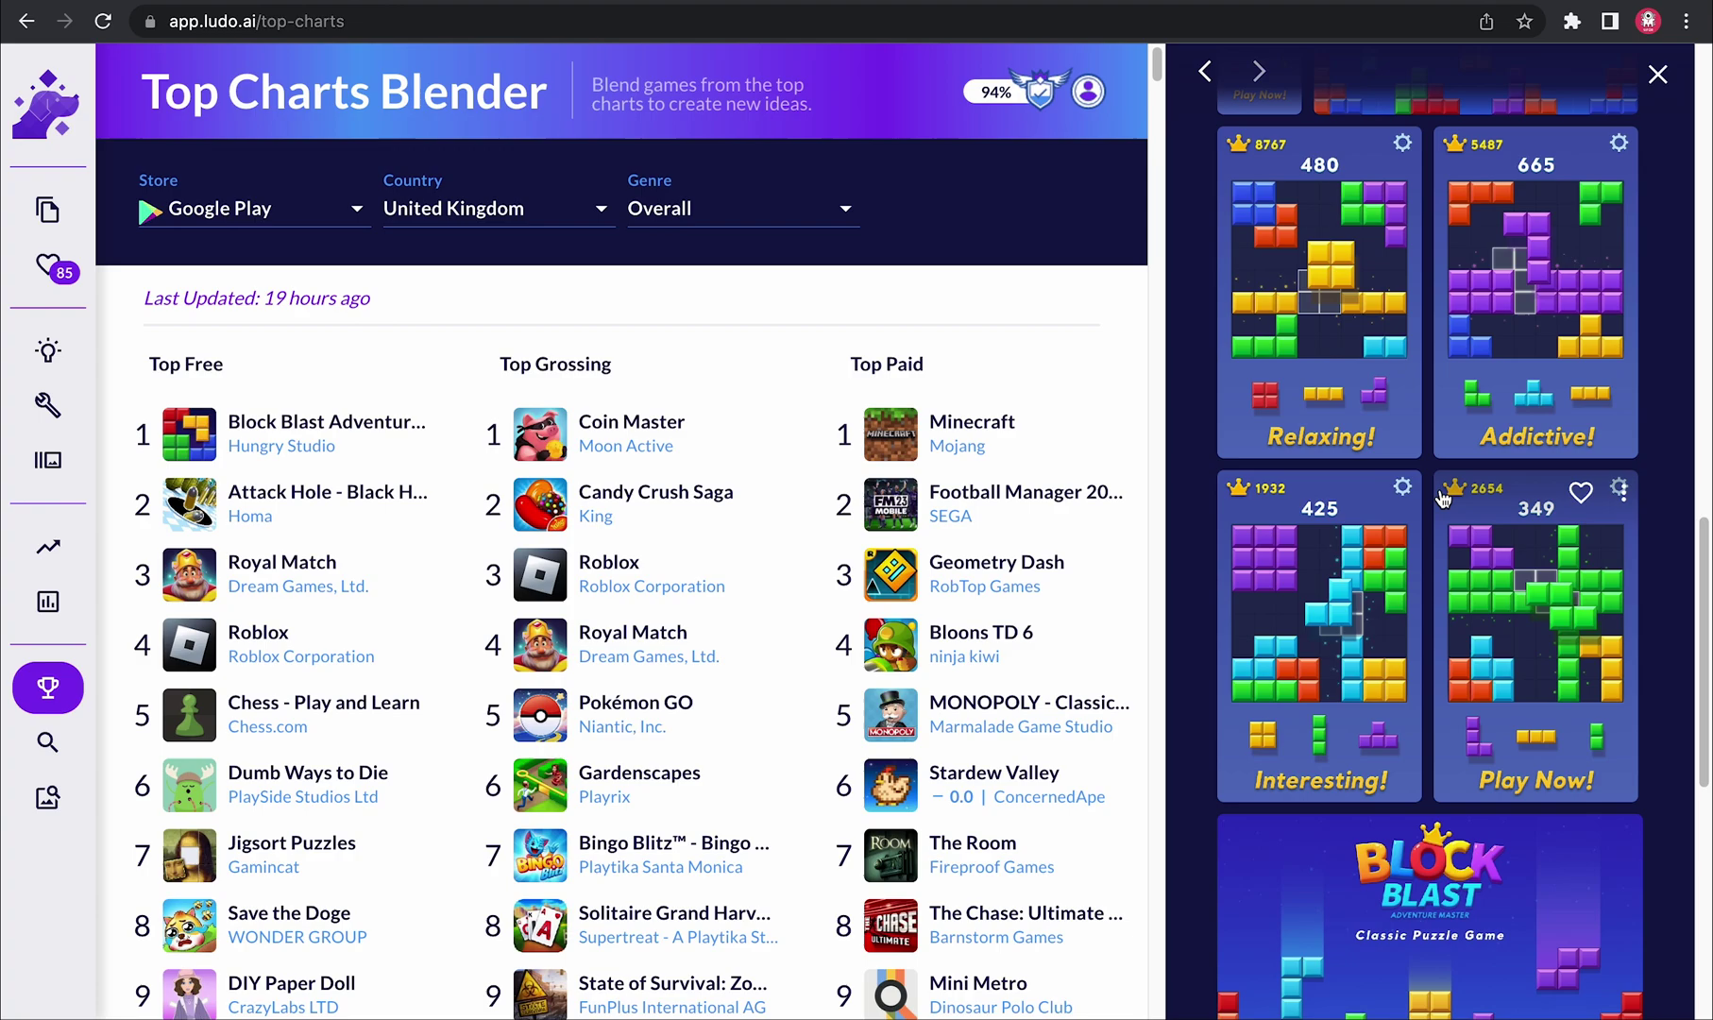
left_click(85, 746)
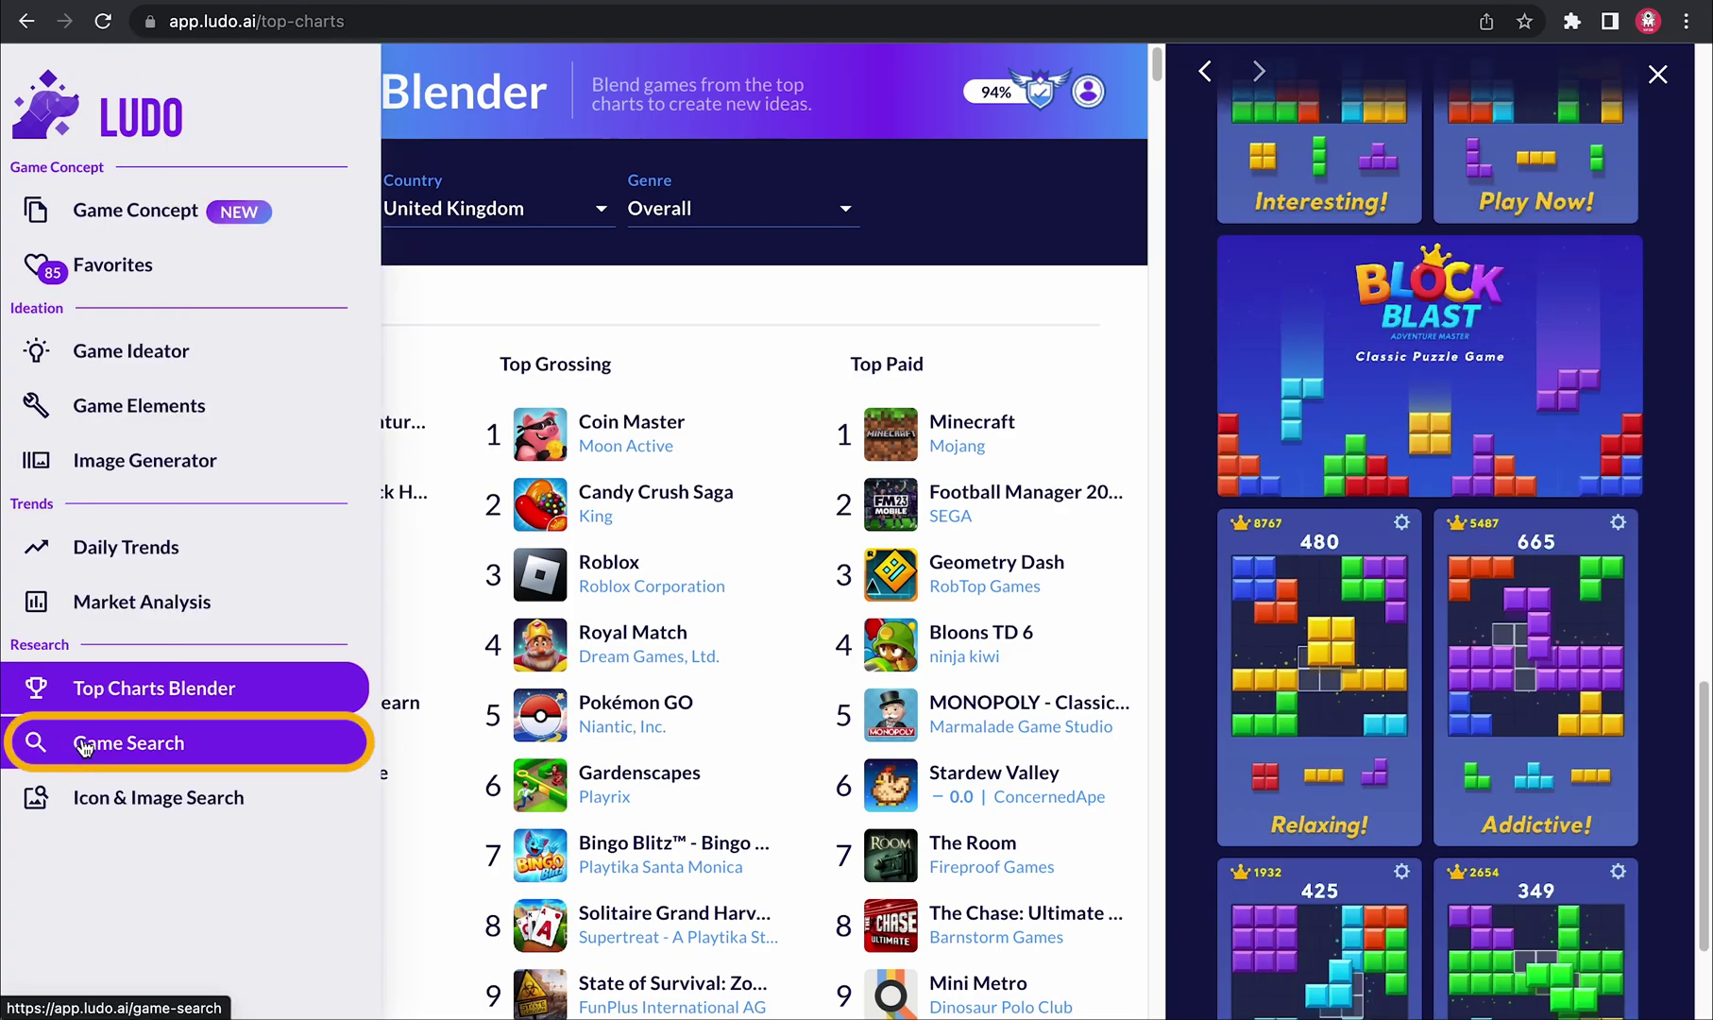
Step: In Game Search, search 'candy crush' and find games similar to Candy Crush Saga (King)
left_click(83, 747)
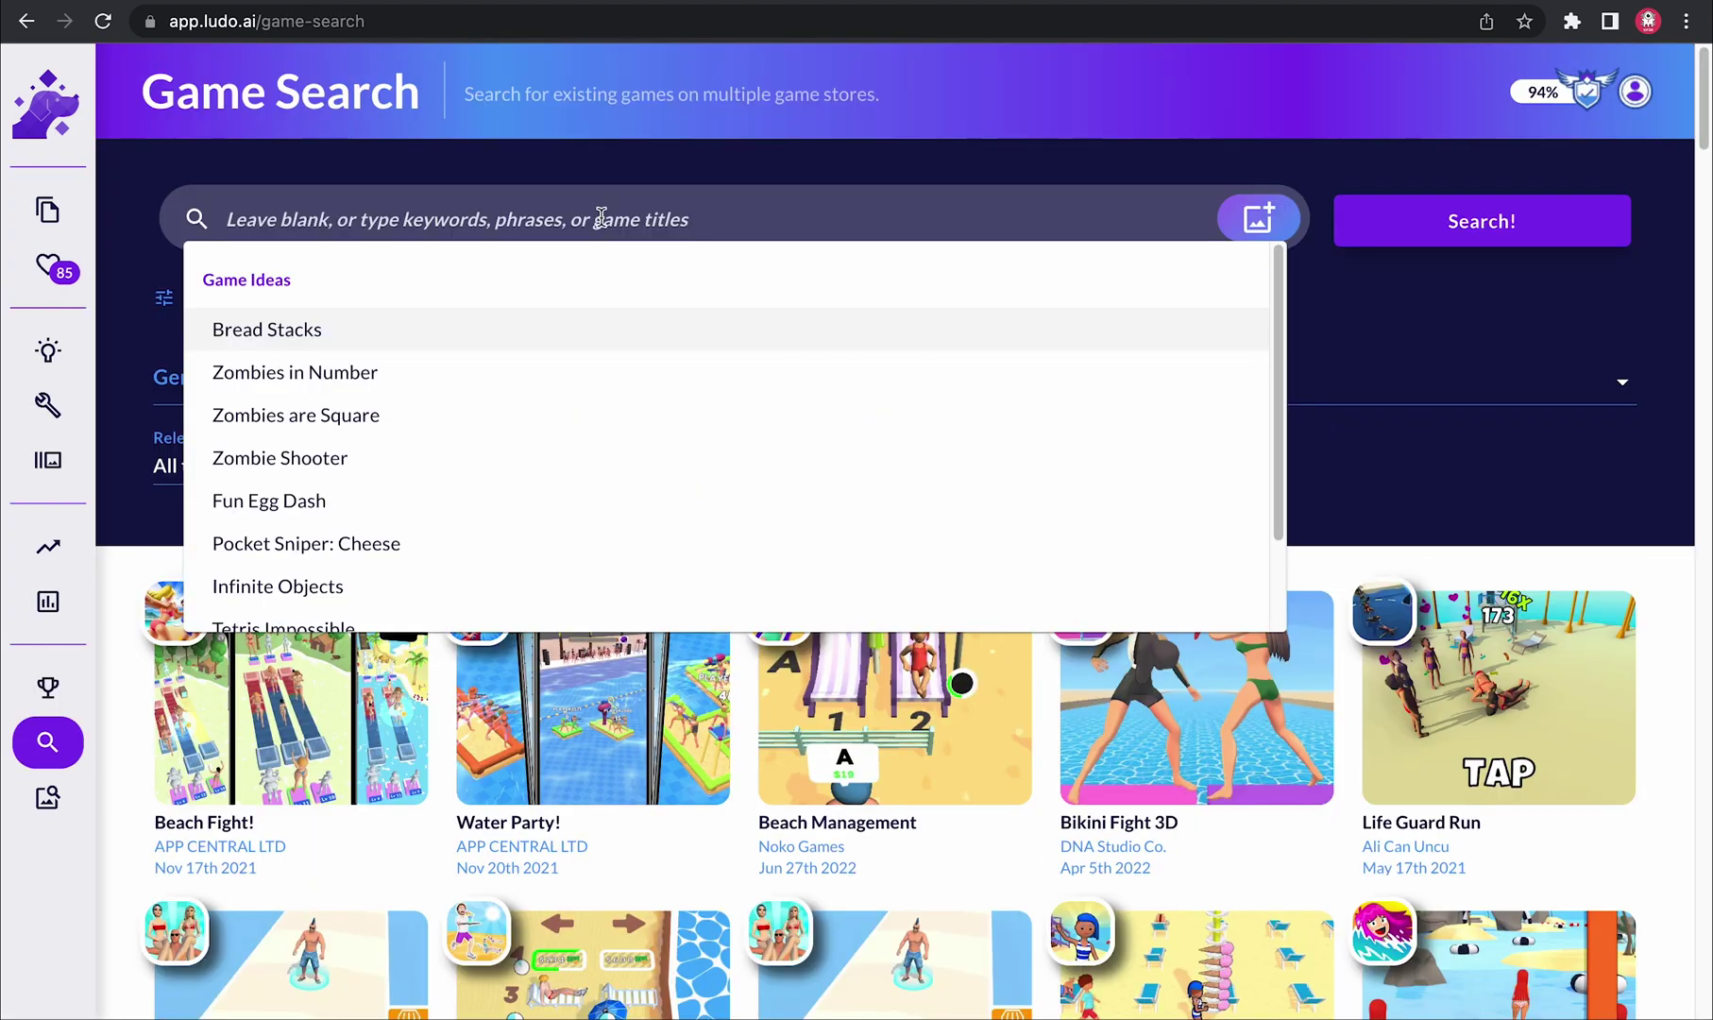
type("candy crush")
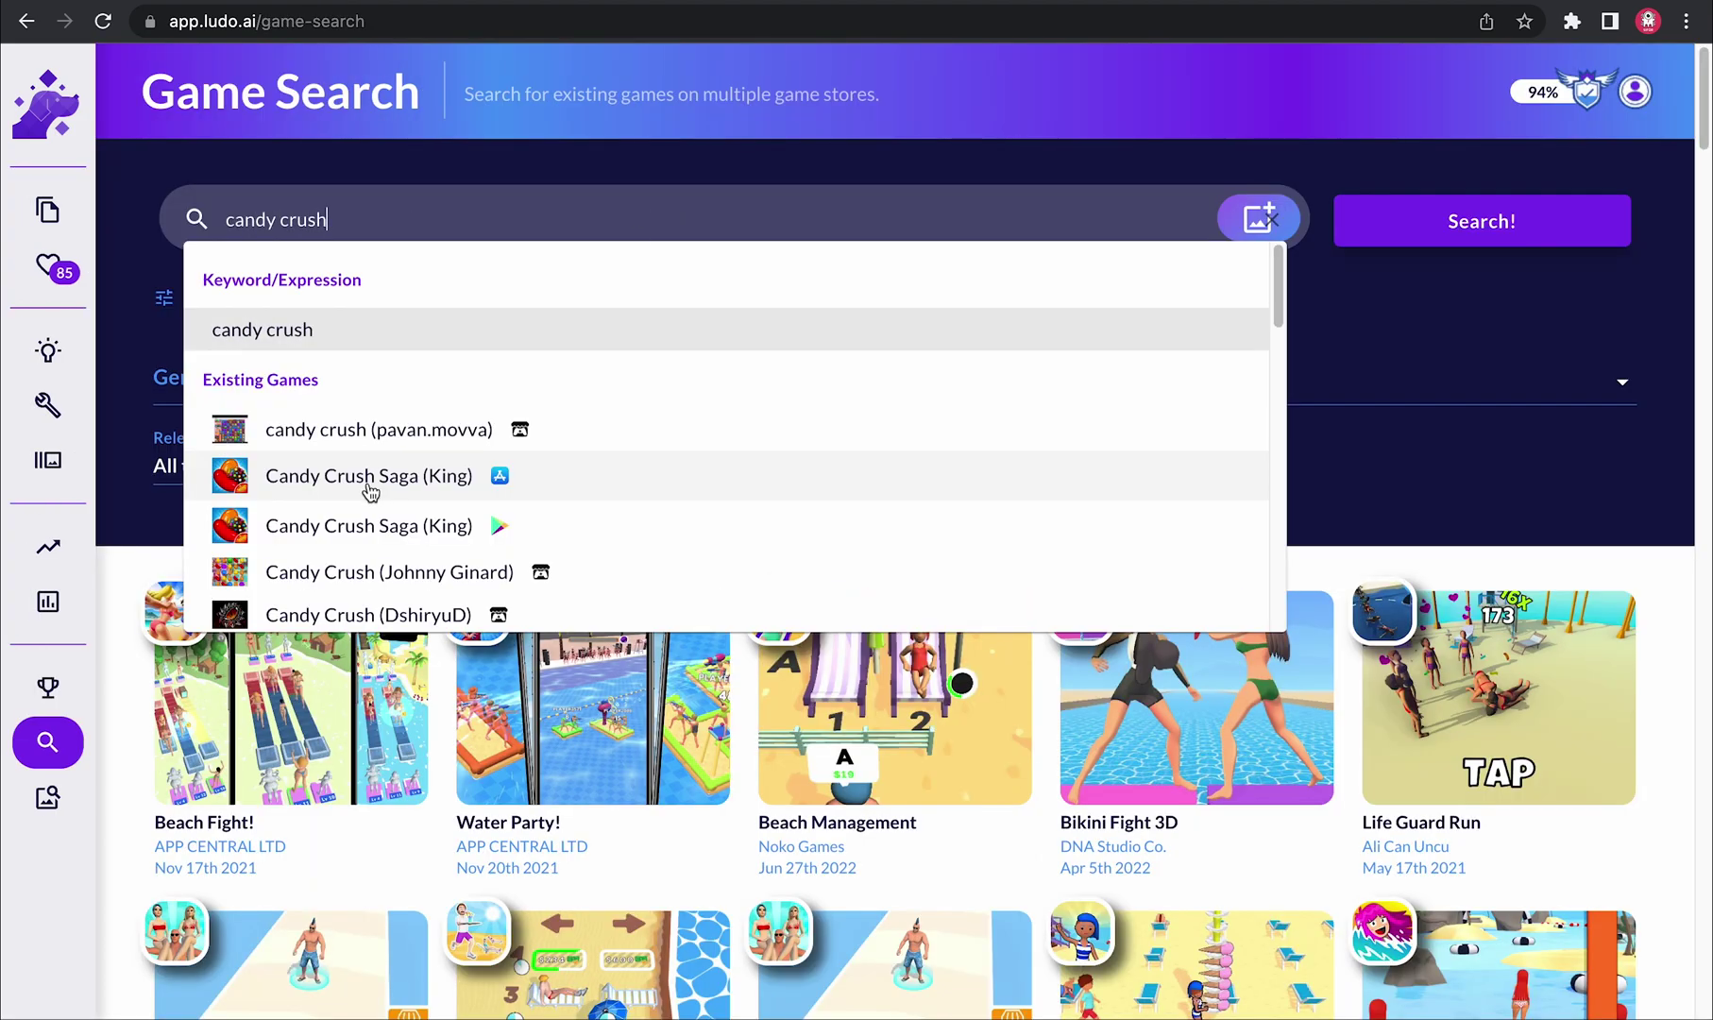
left_click(370, 486)
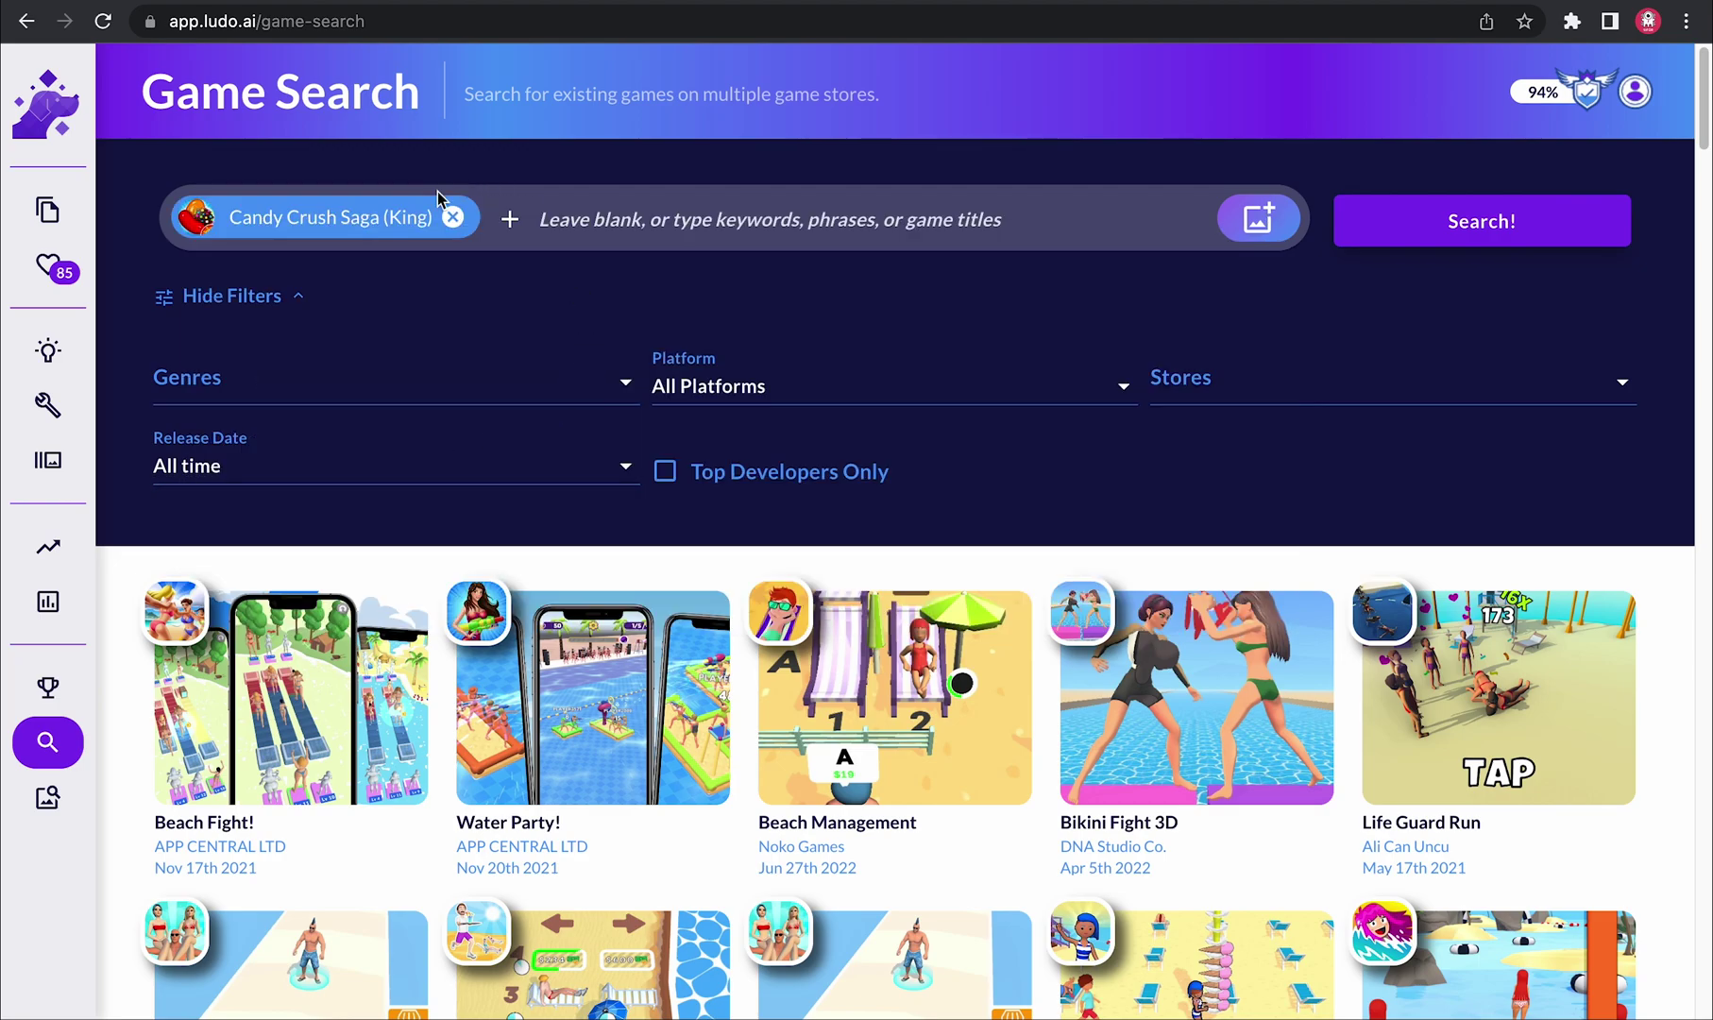
left_click(1400, 234)
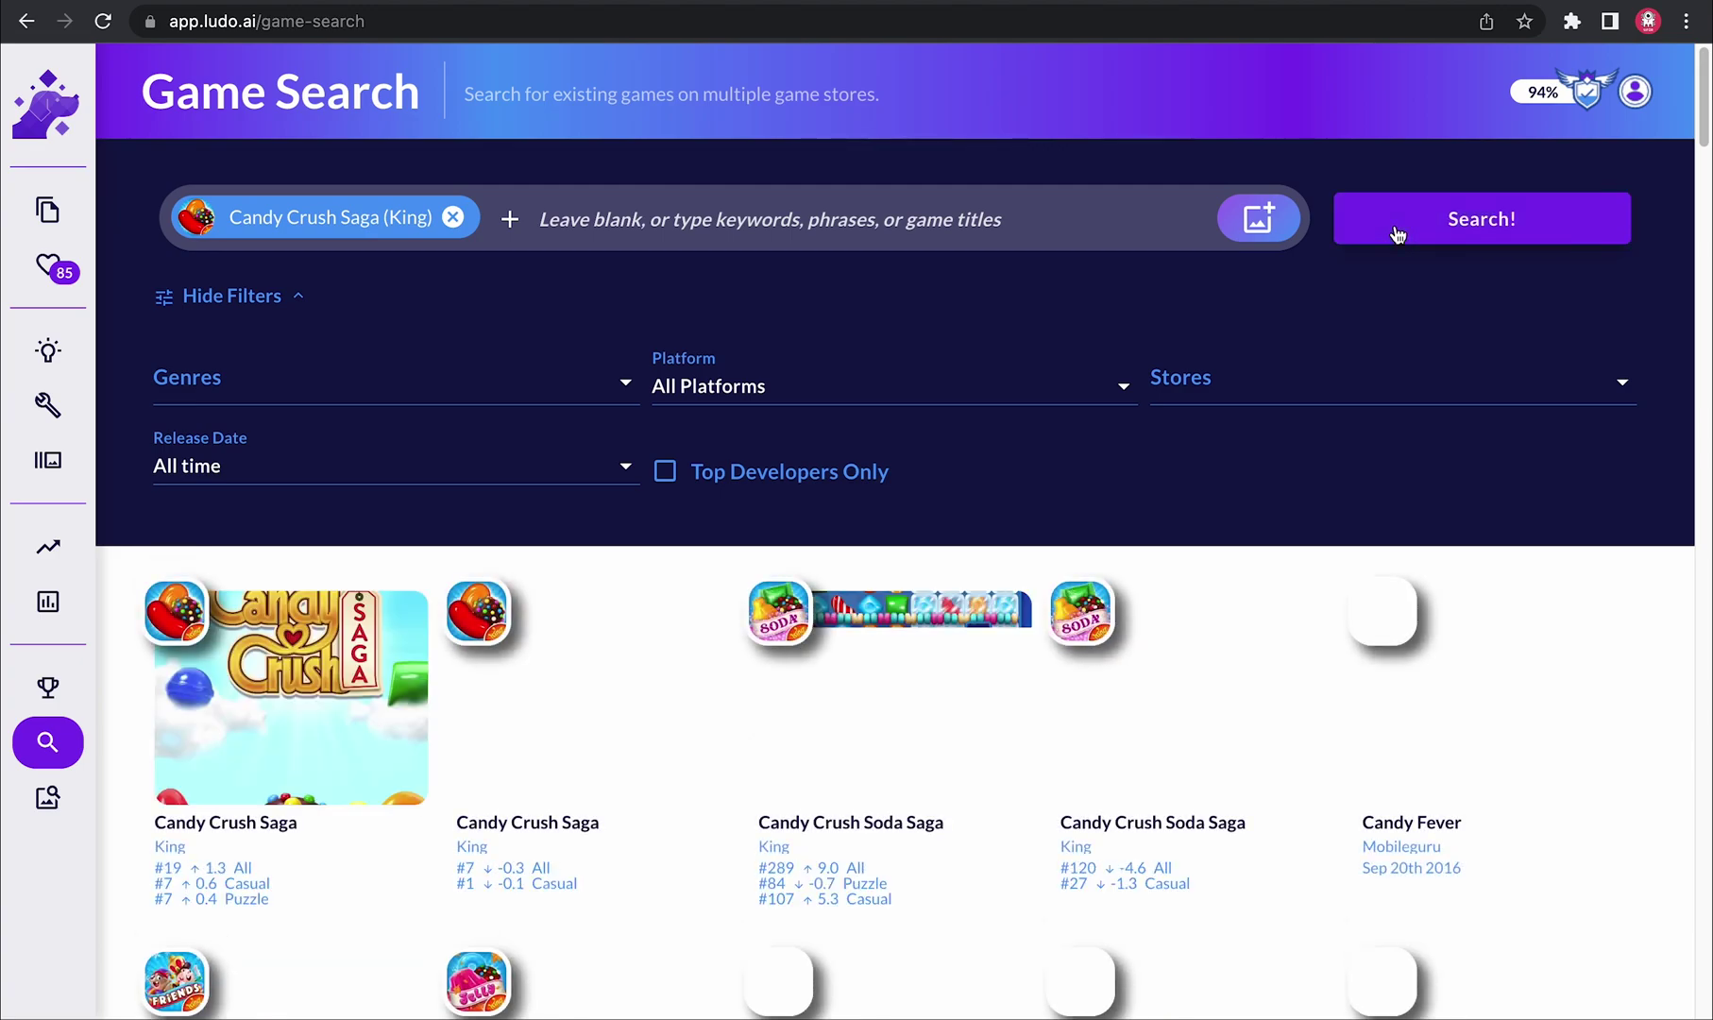
Step: Check Candy Crush Saga's United States rank trends in its details panel, then close the panel
left_click(257, 701)
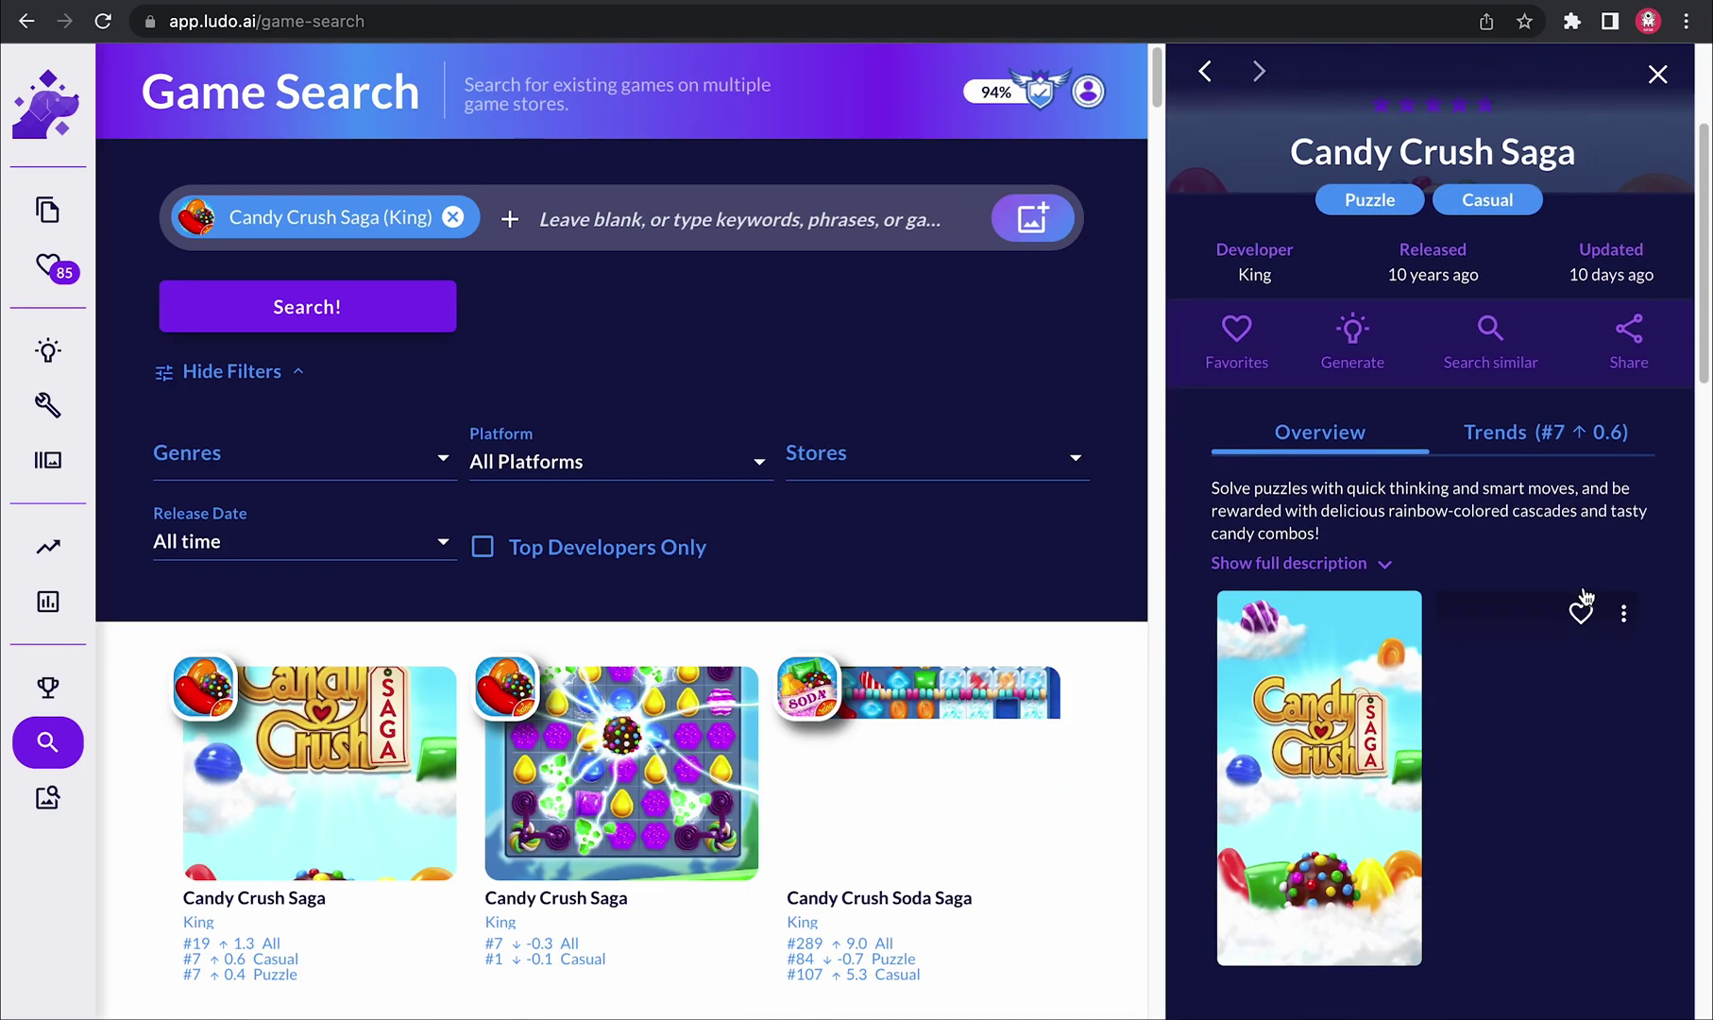
left_click(1527, 432)
left_click(1549, 378)
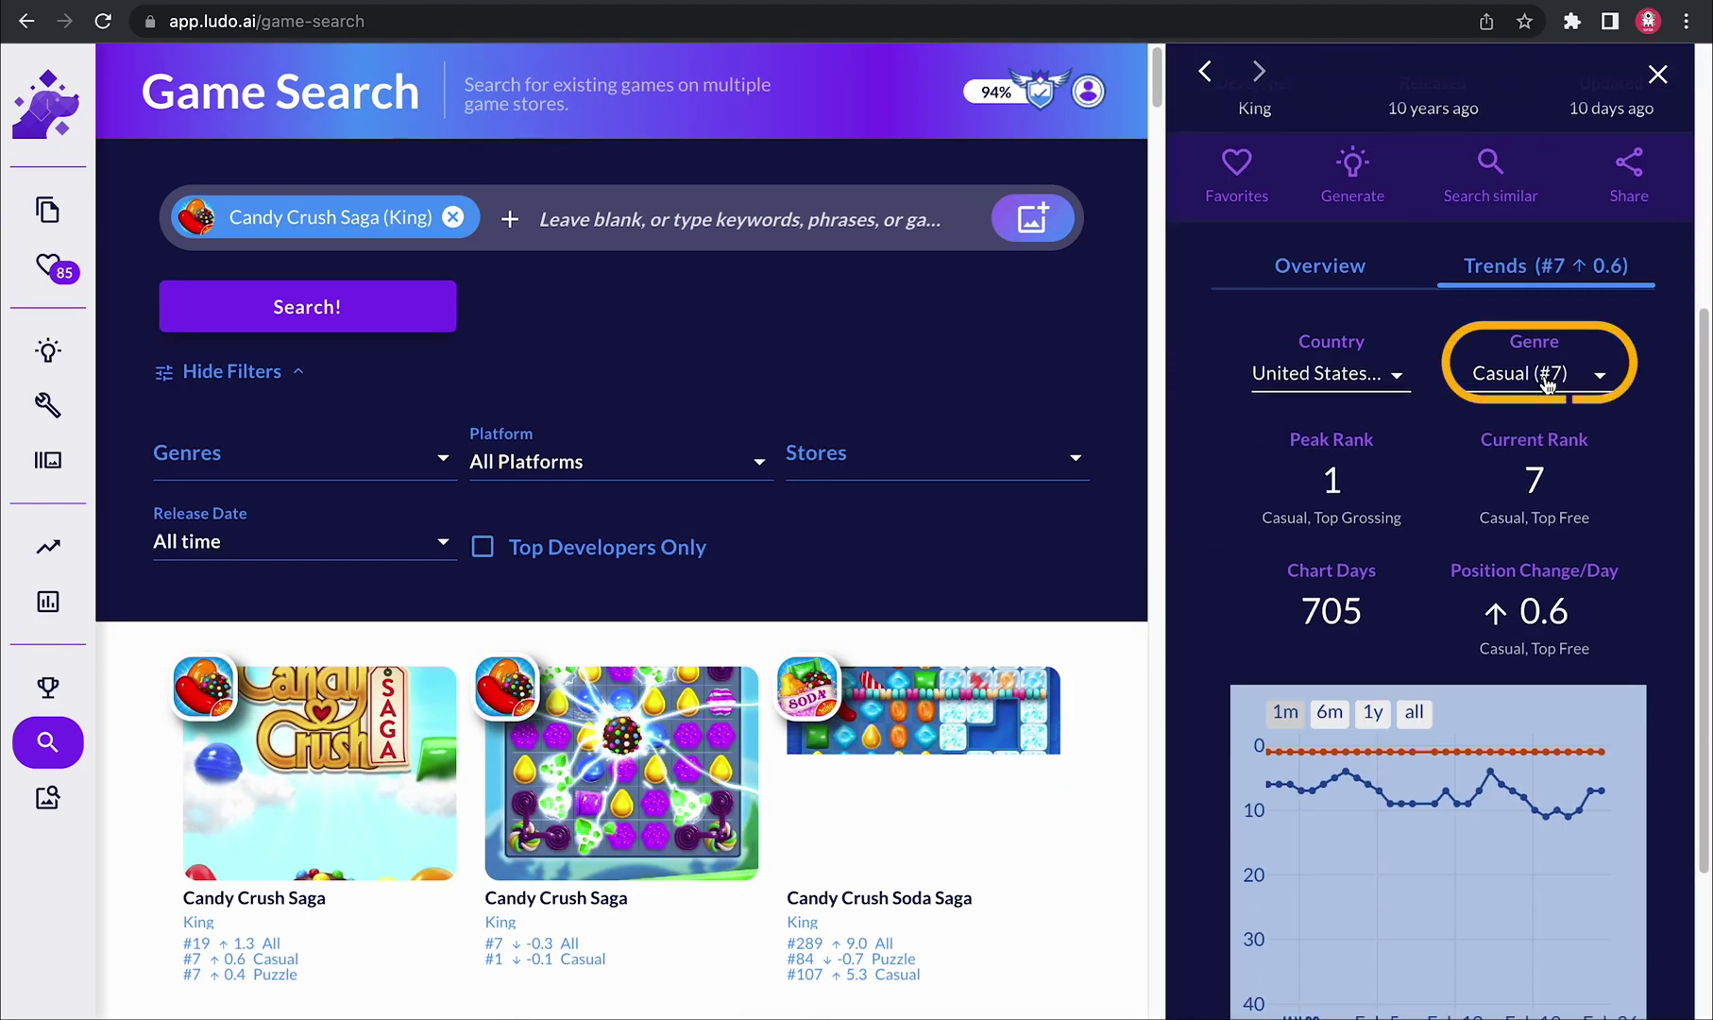
left_click(1348, 376)
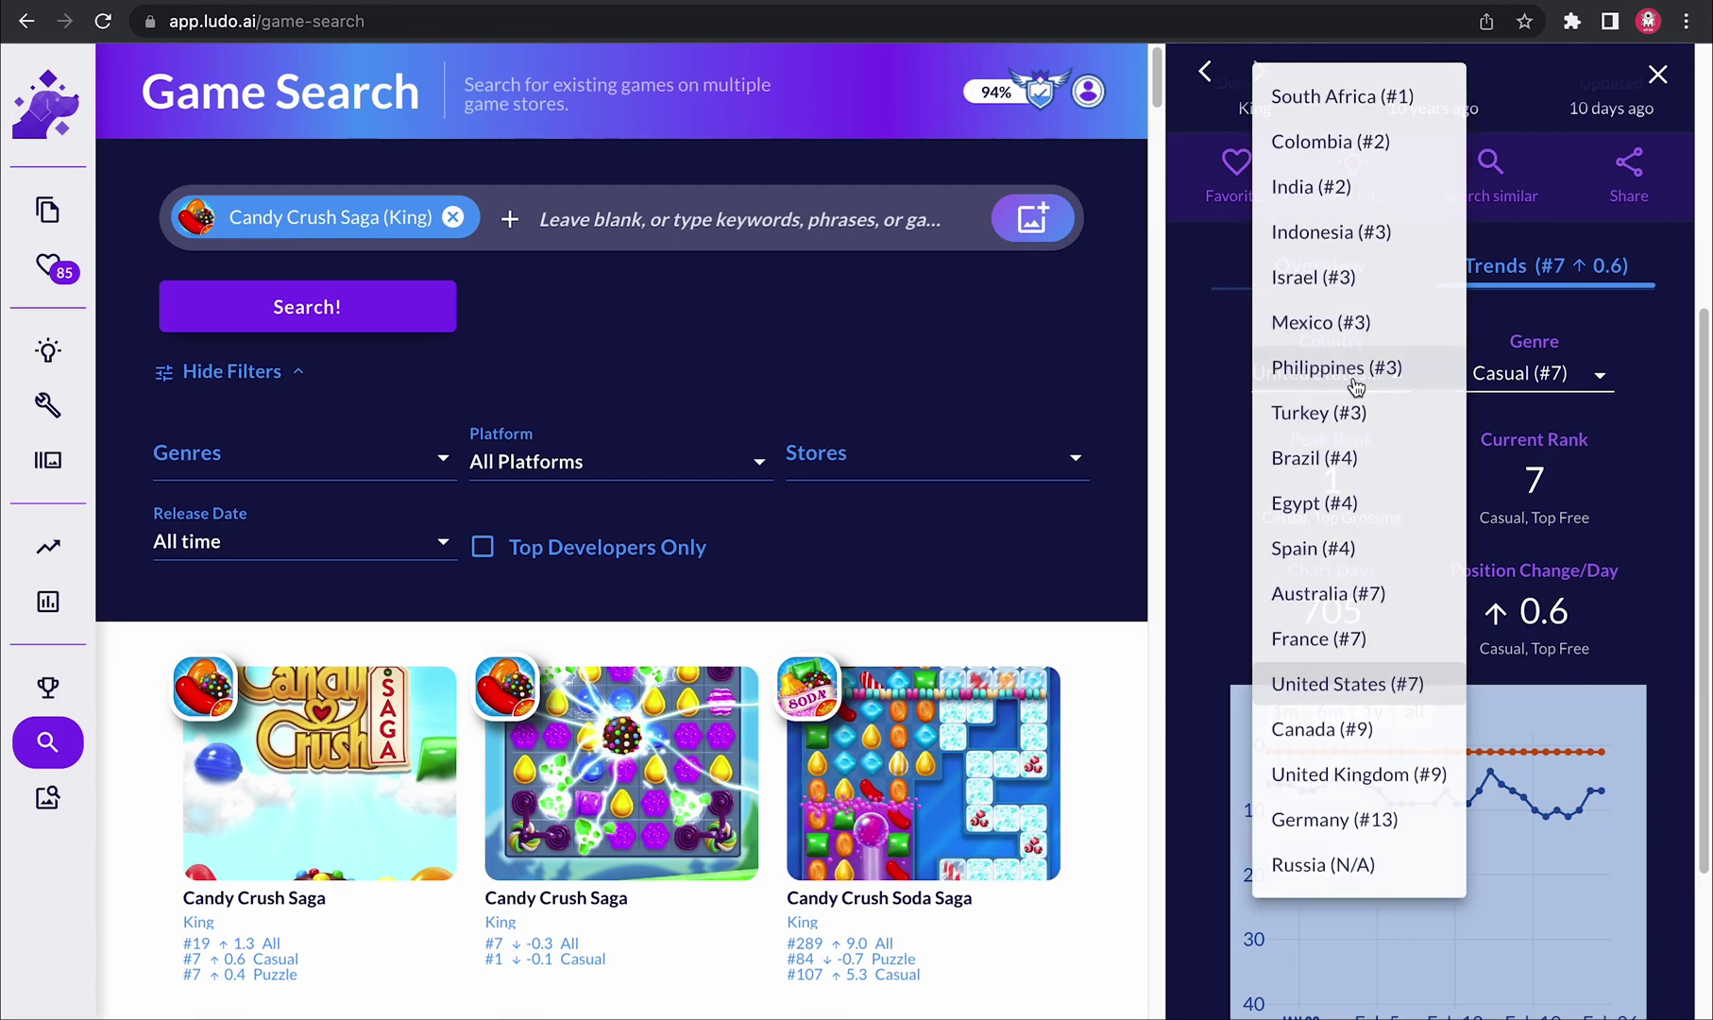
left_click(1590, 330)
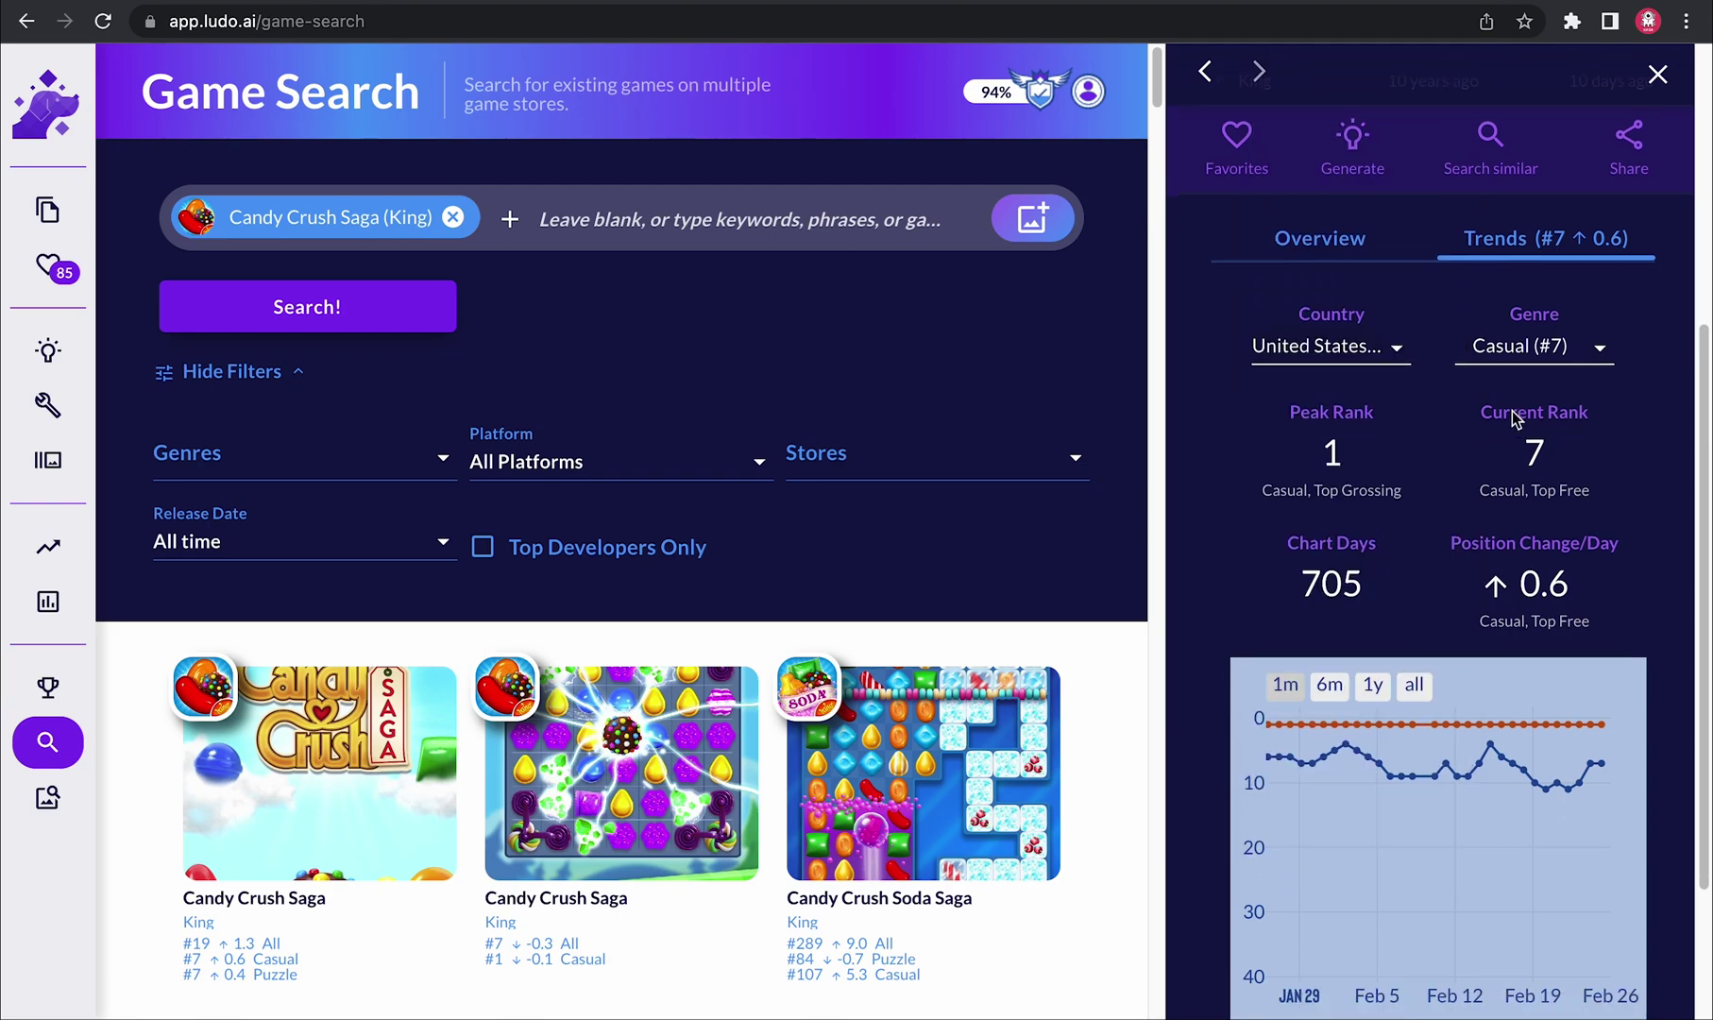
scroll(1518, 420, "down", 1)
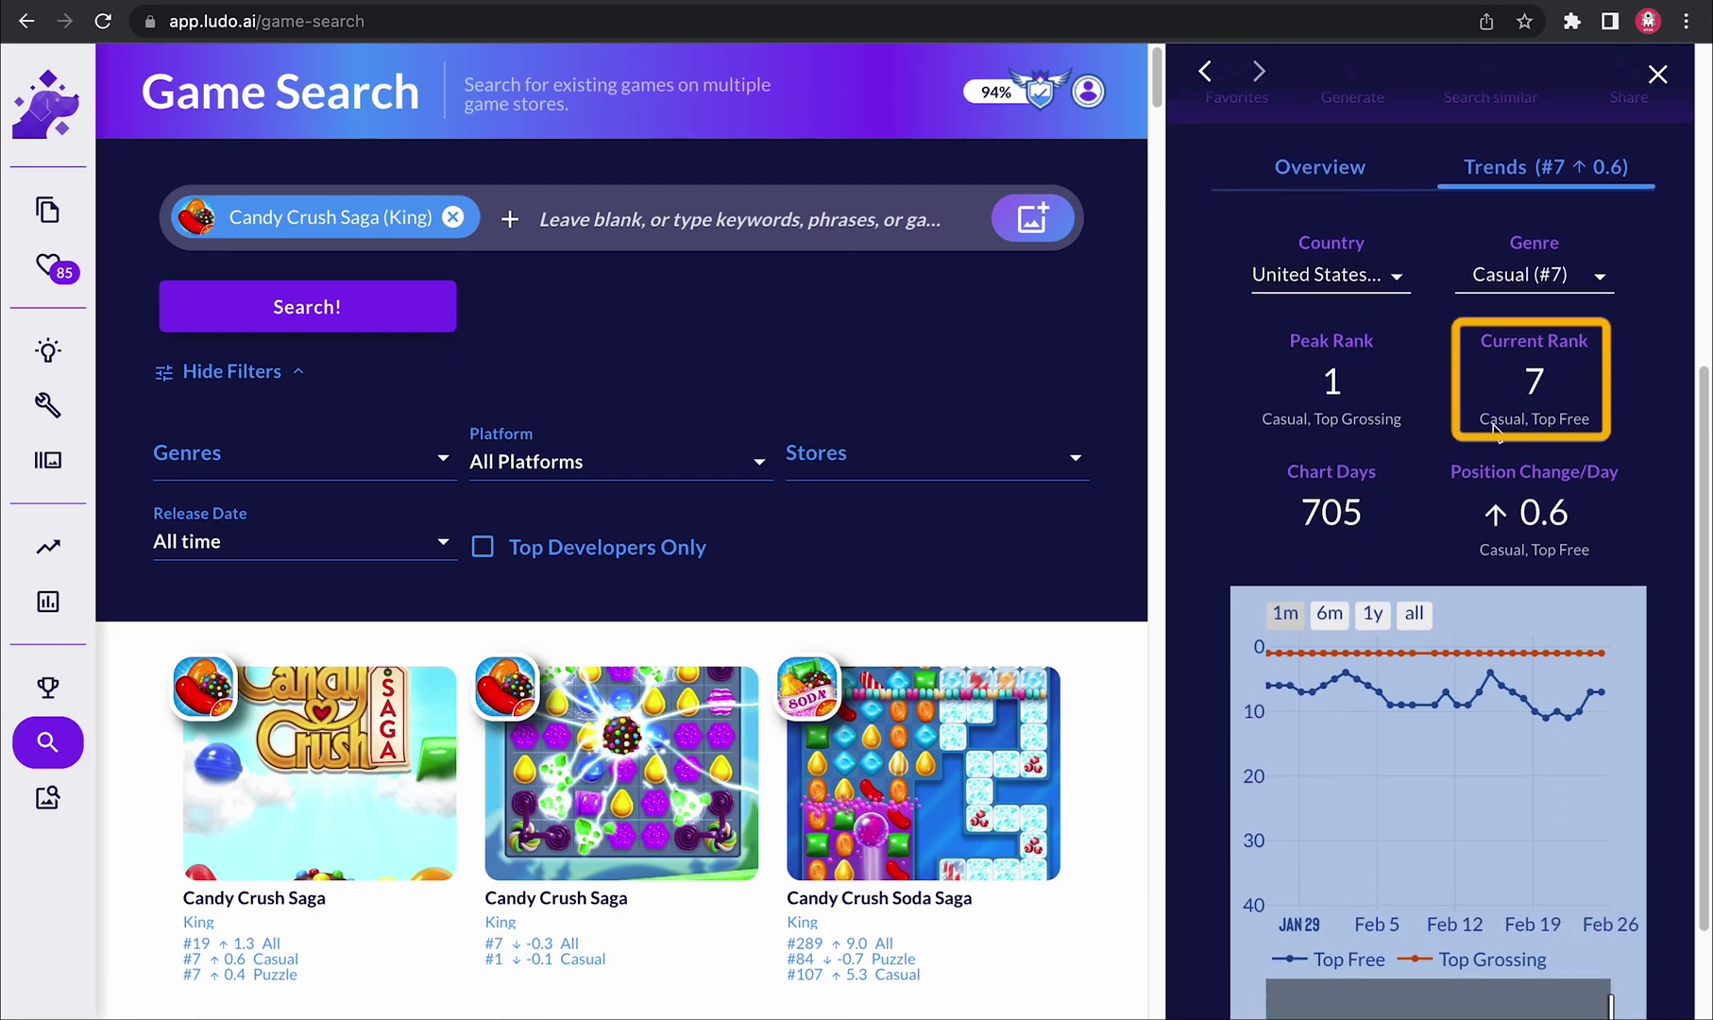
left_click(623, 515)
mouse_move(38, 769)
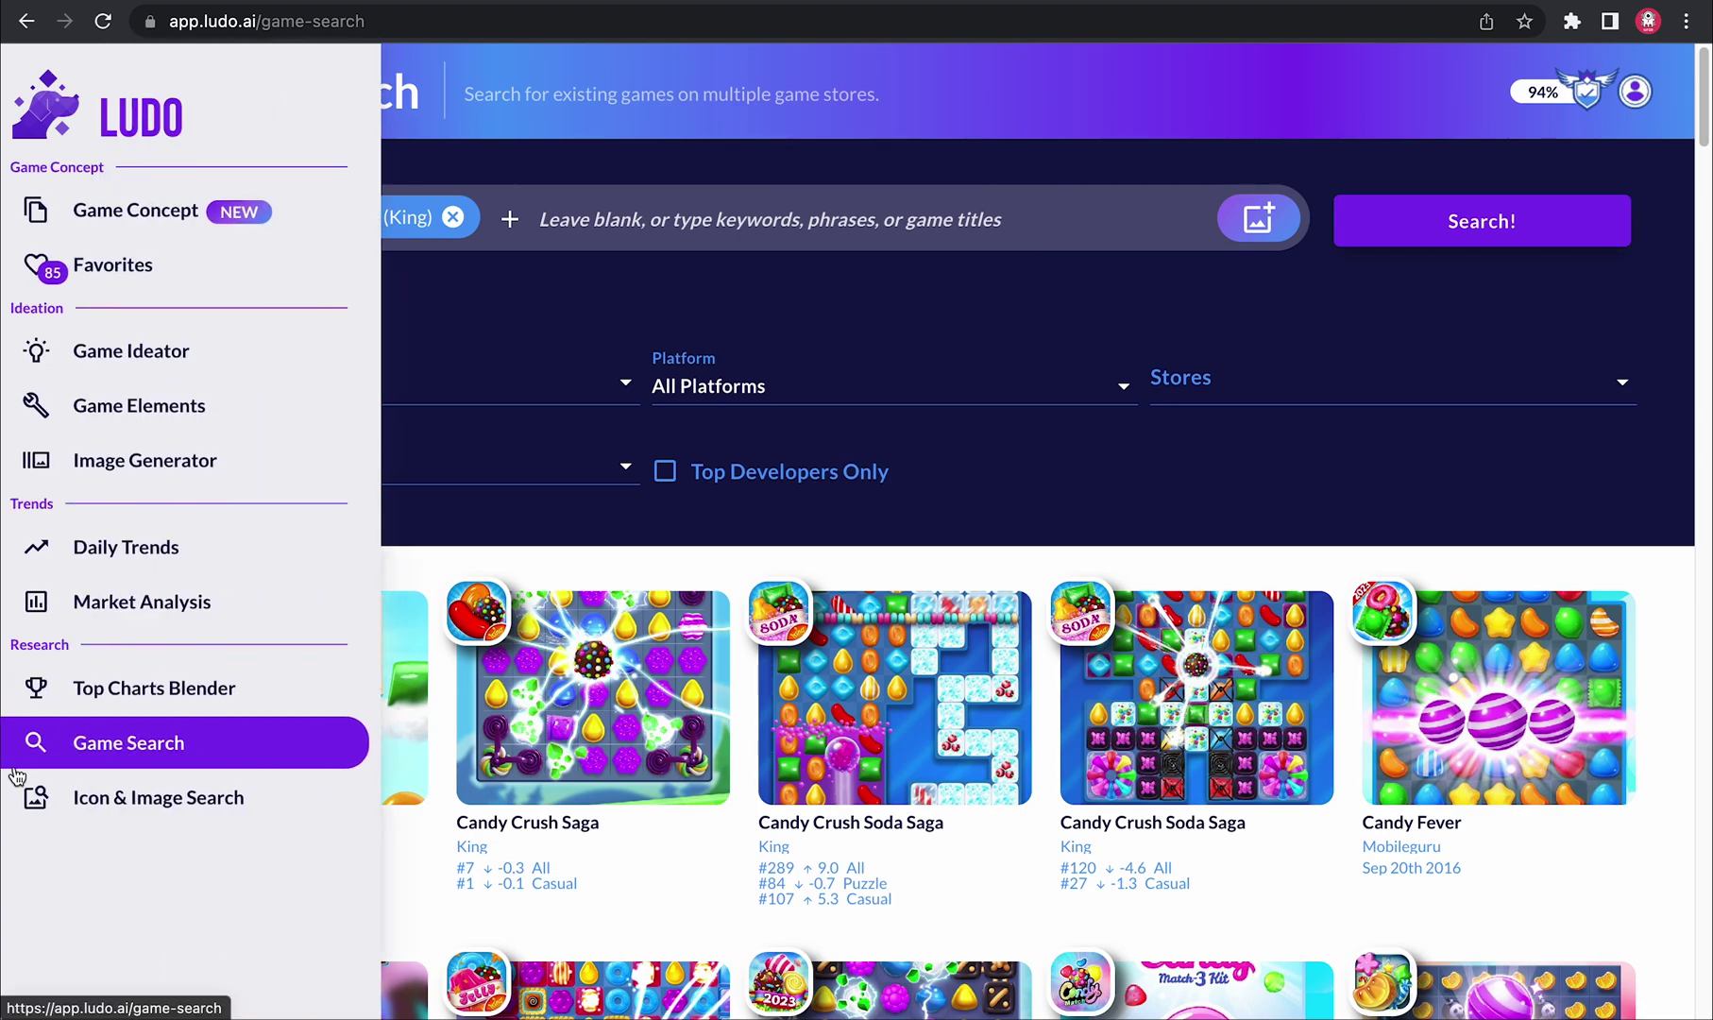
Step: In Icon & Image Search, search Screenshots for Stumble Guys (Kitka Games)
left_click(159, 810)
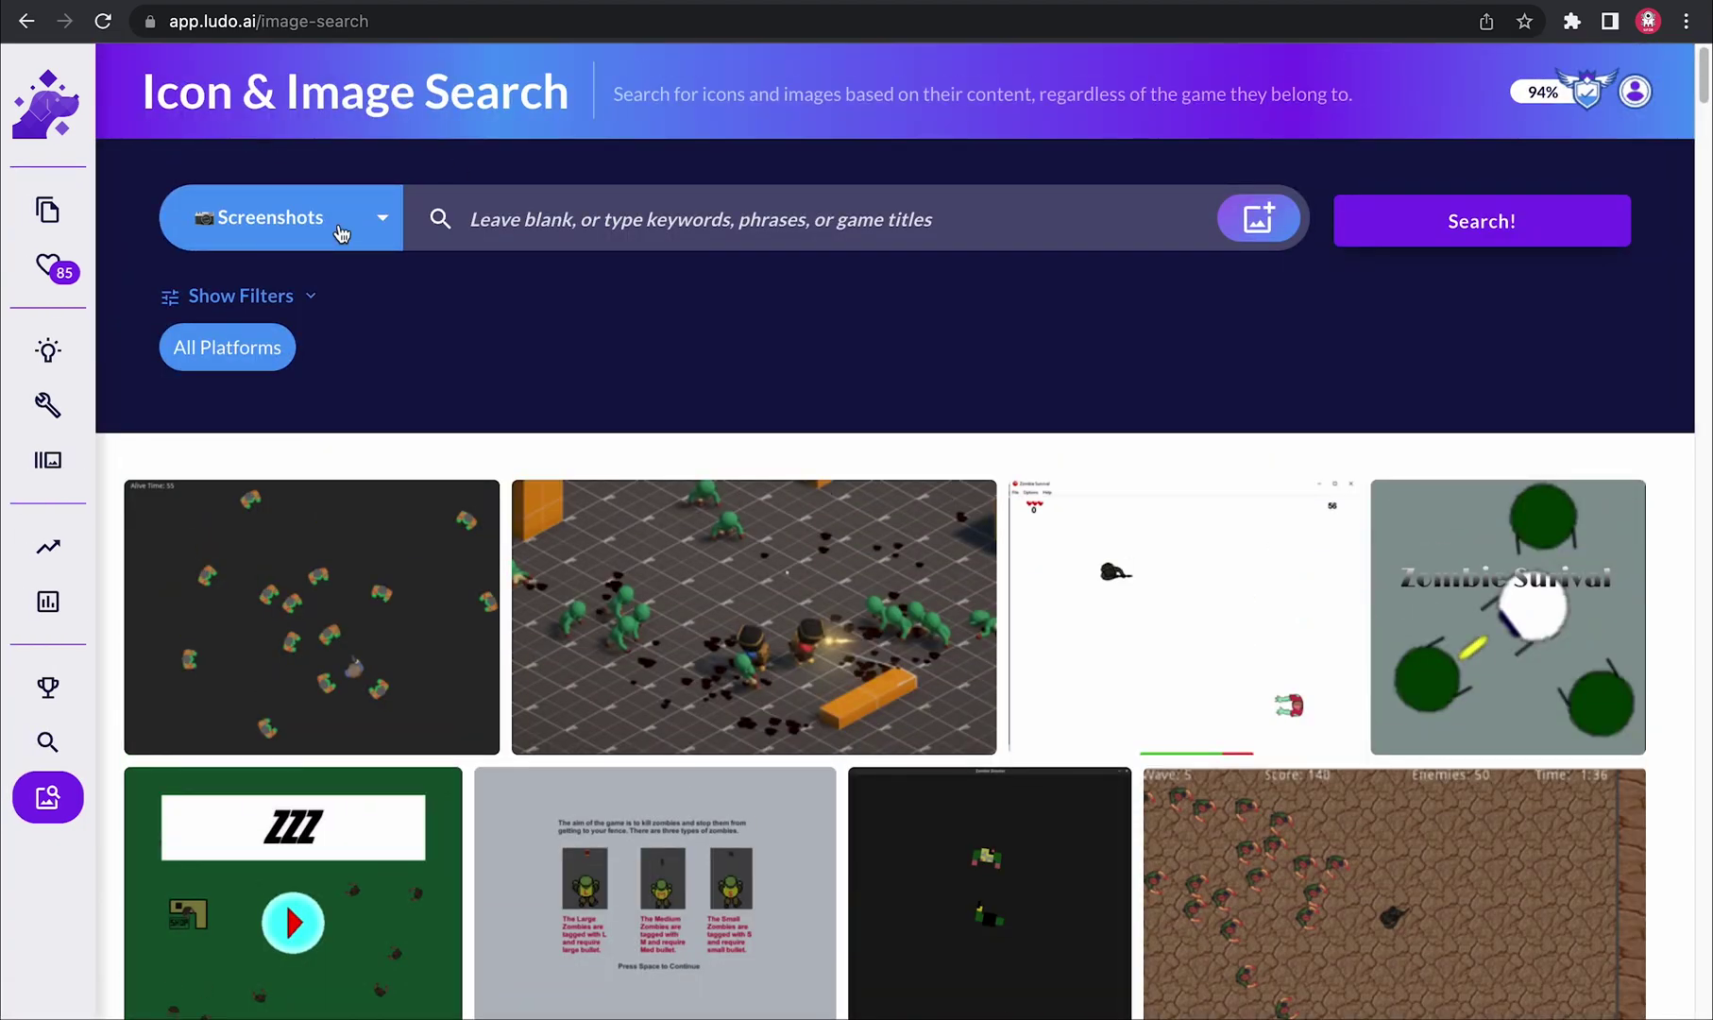
left_click(292, 225)
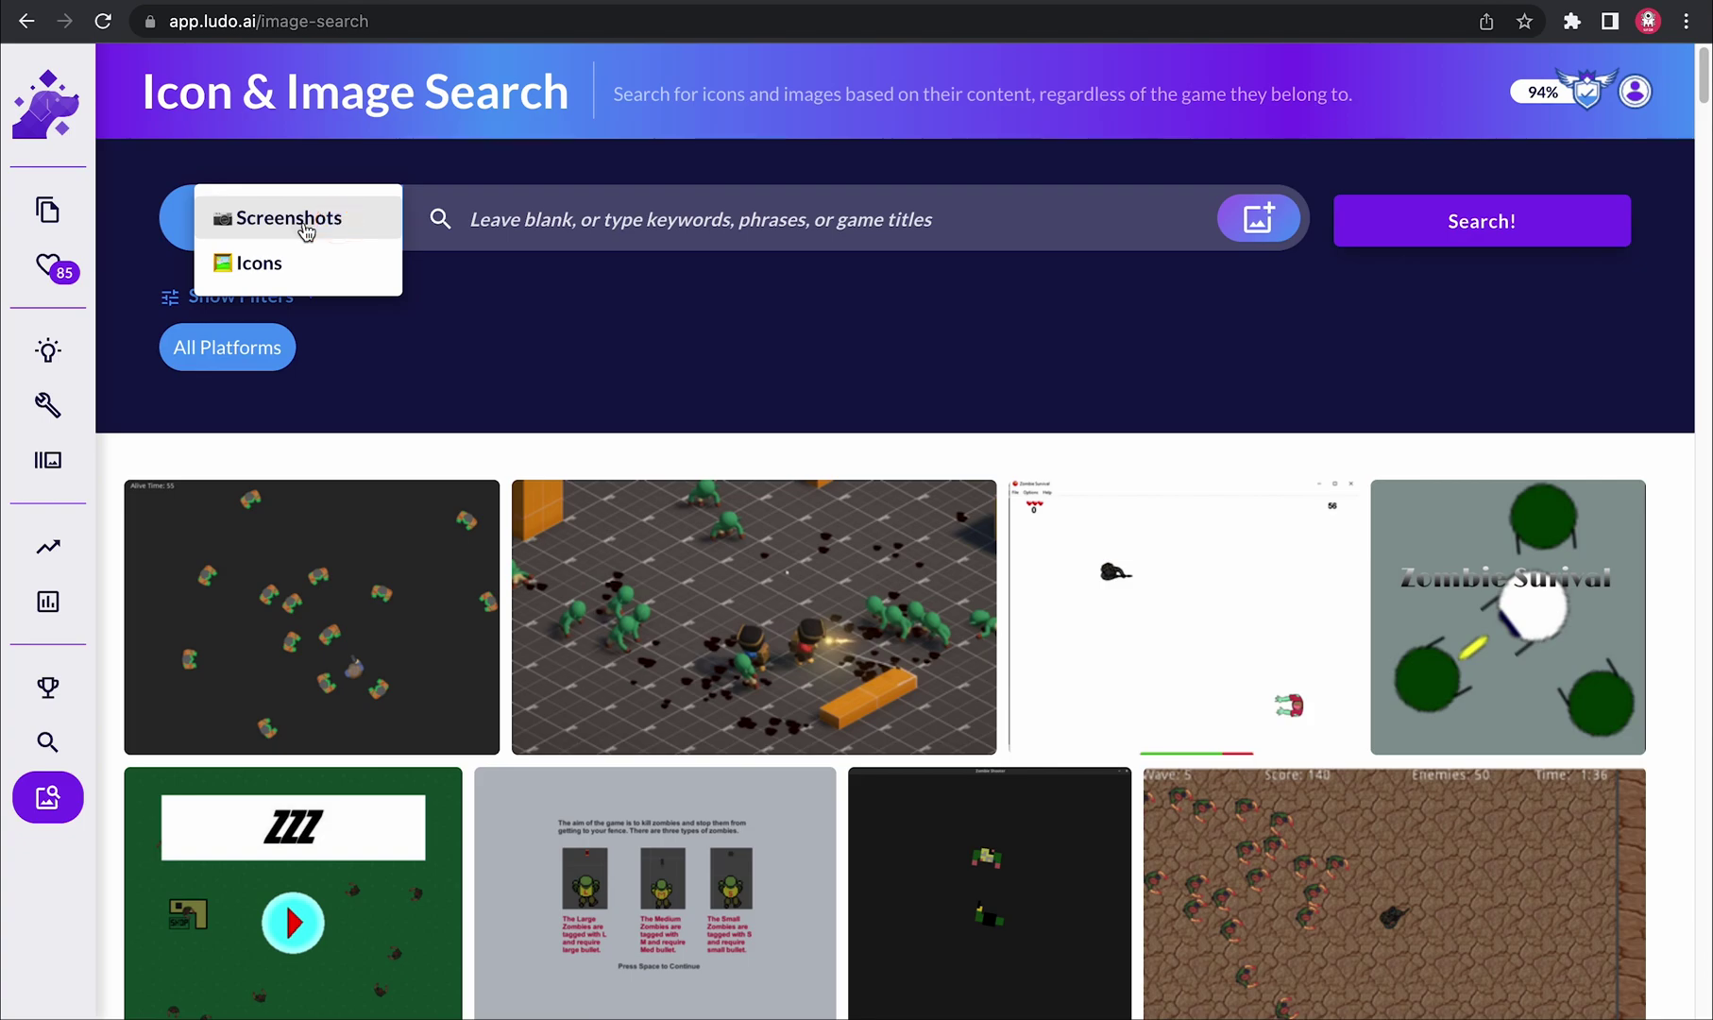
left_click(326, 225)
left_click(526, 227)
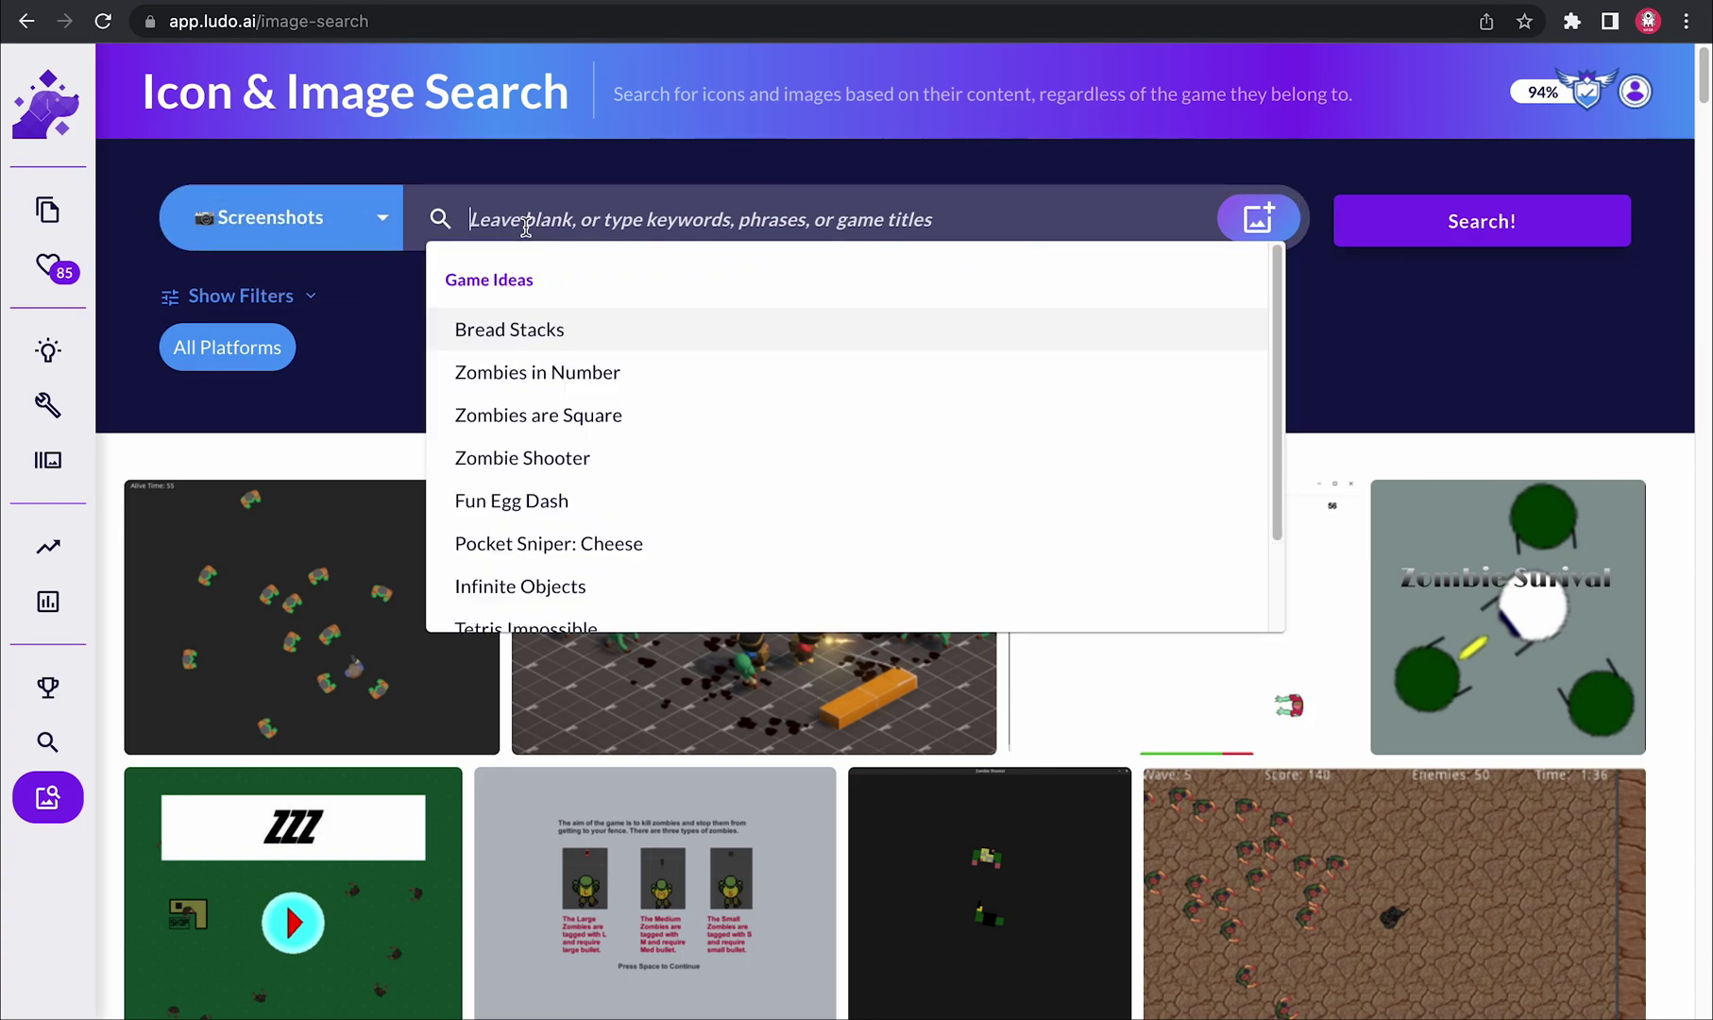
type("stumble guys")
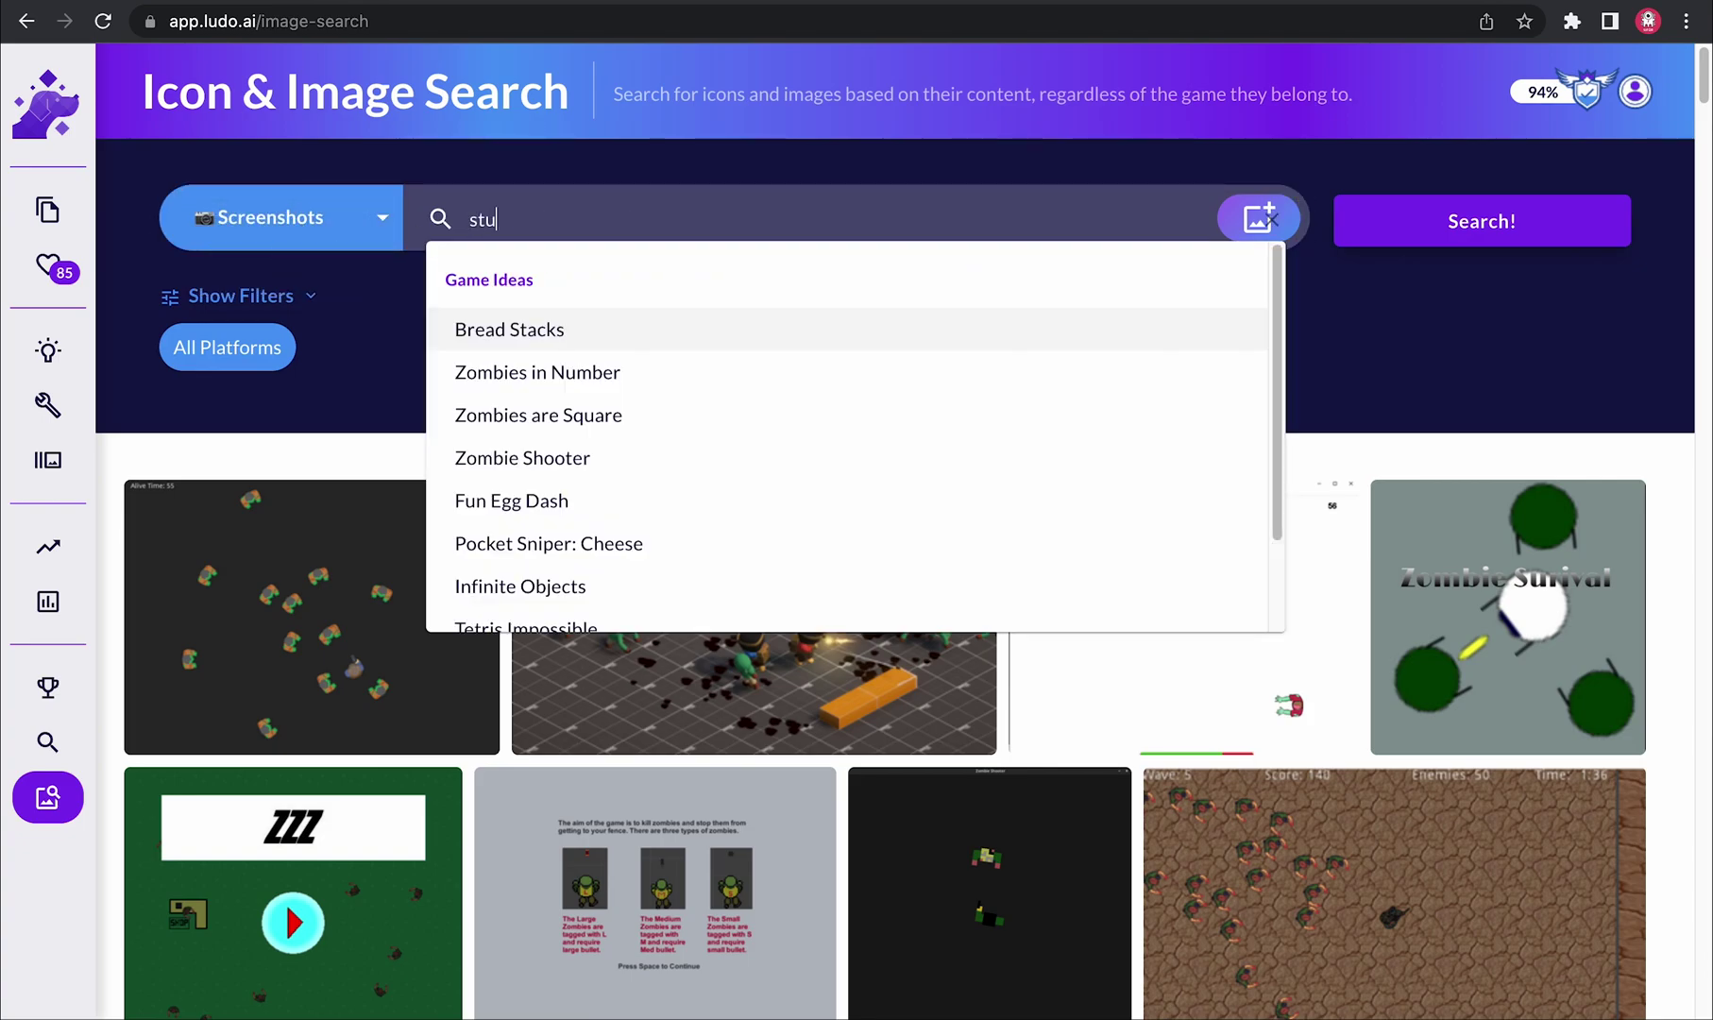
left_click(602, 431)
left_click(1448, 227)
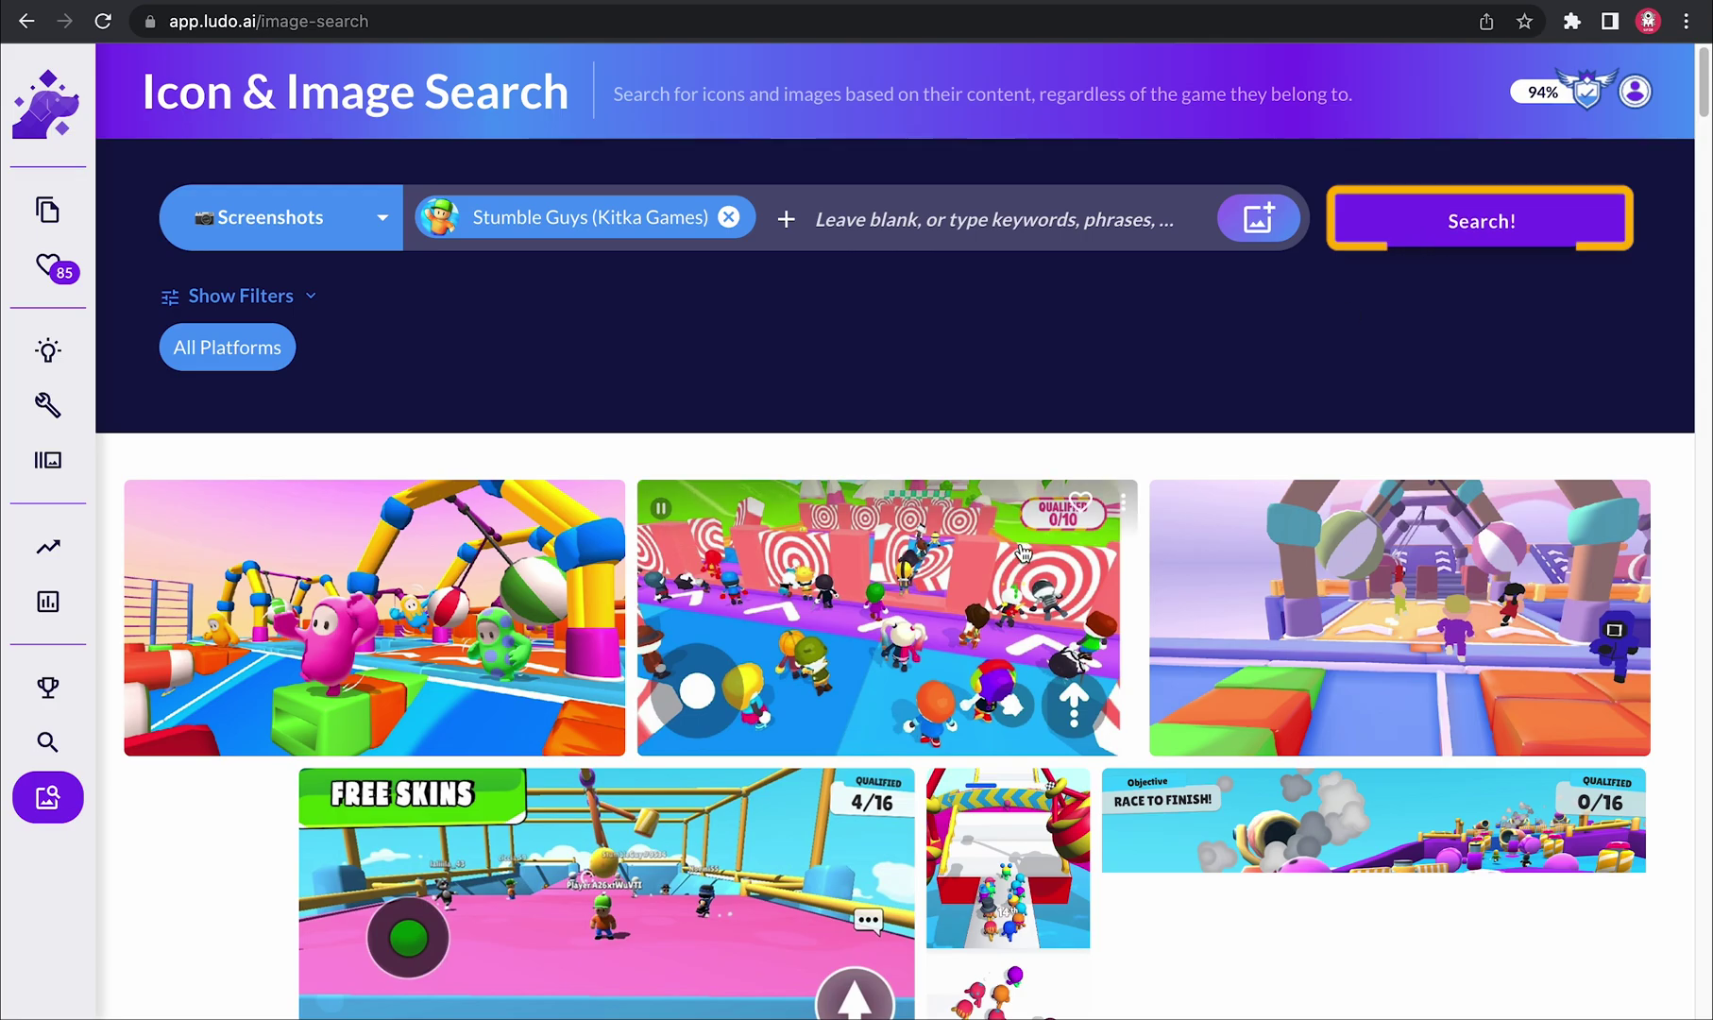
Step: Scroll through the Stumble Guys screenshot results and open the first screenshot's actions menu
scroll(1022, 553, "down", 3)
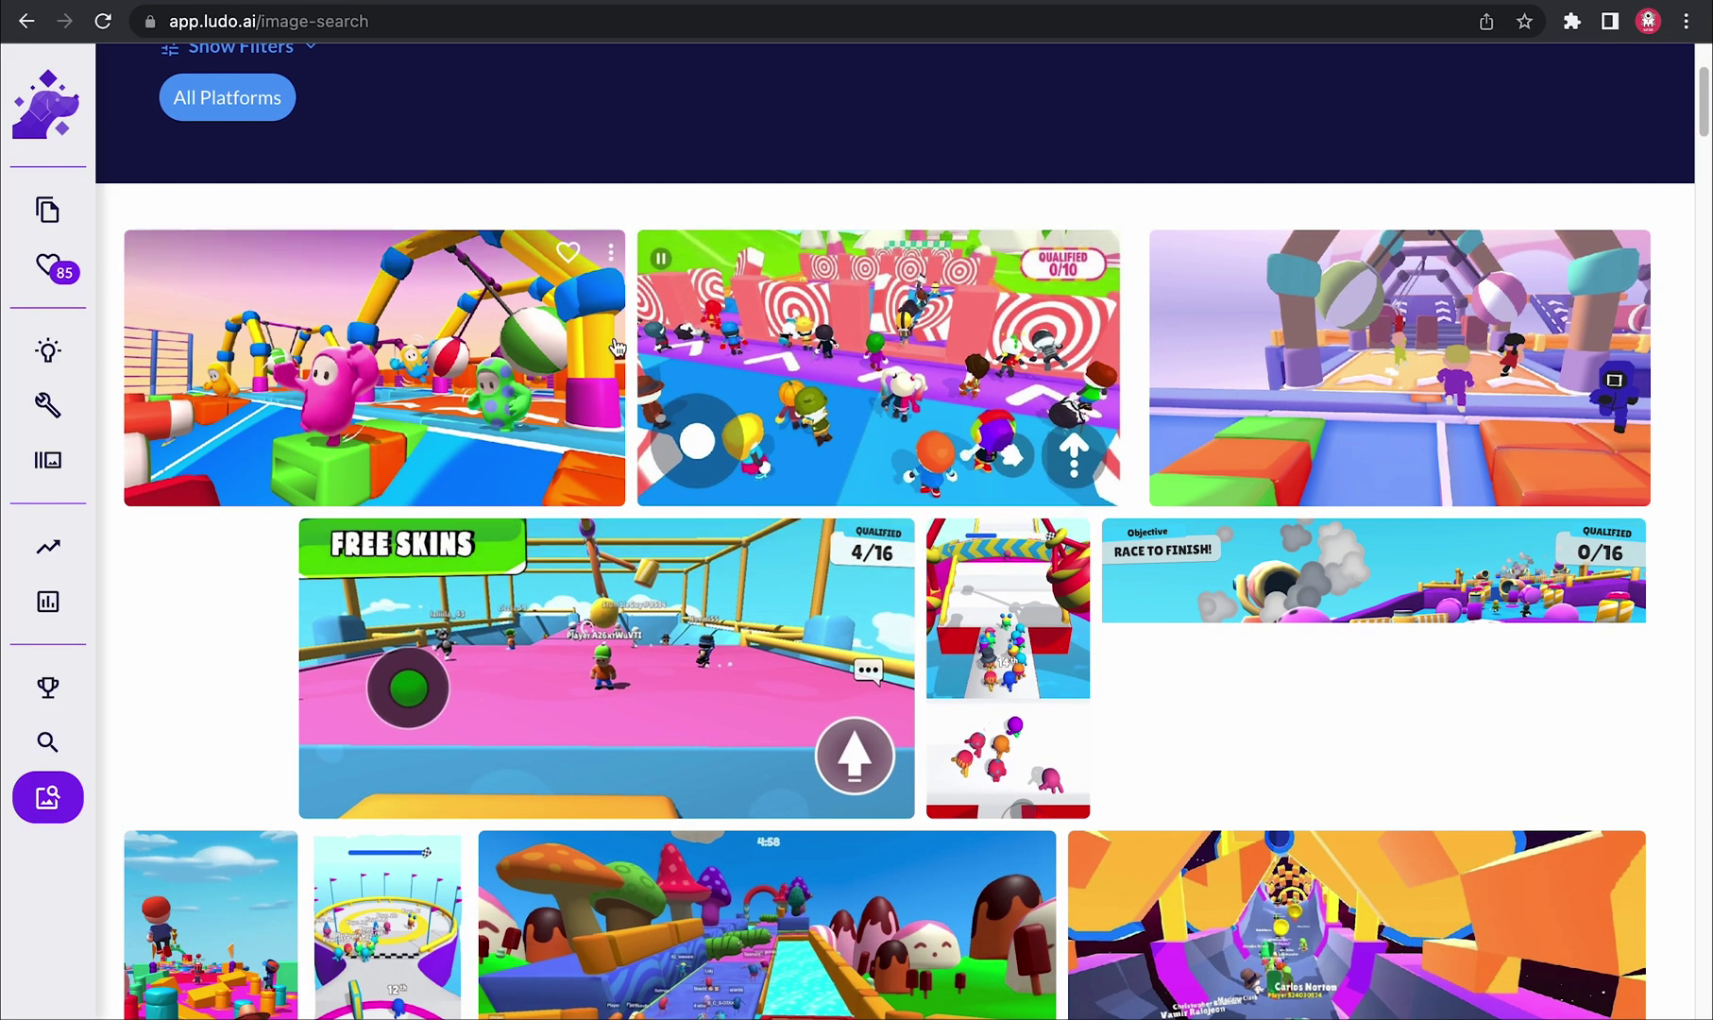
scroll(616, 347, "down", 7)
scroll(953, 584, "down", 1)
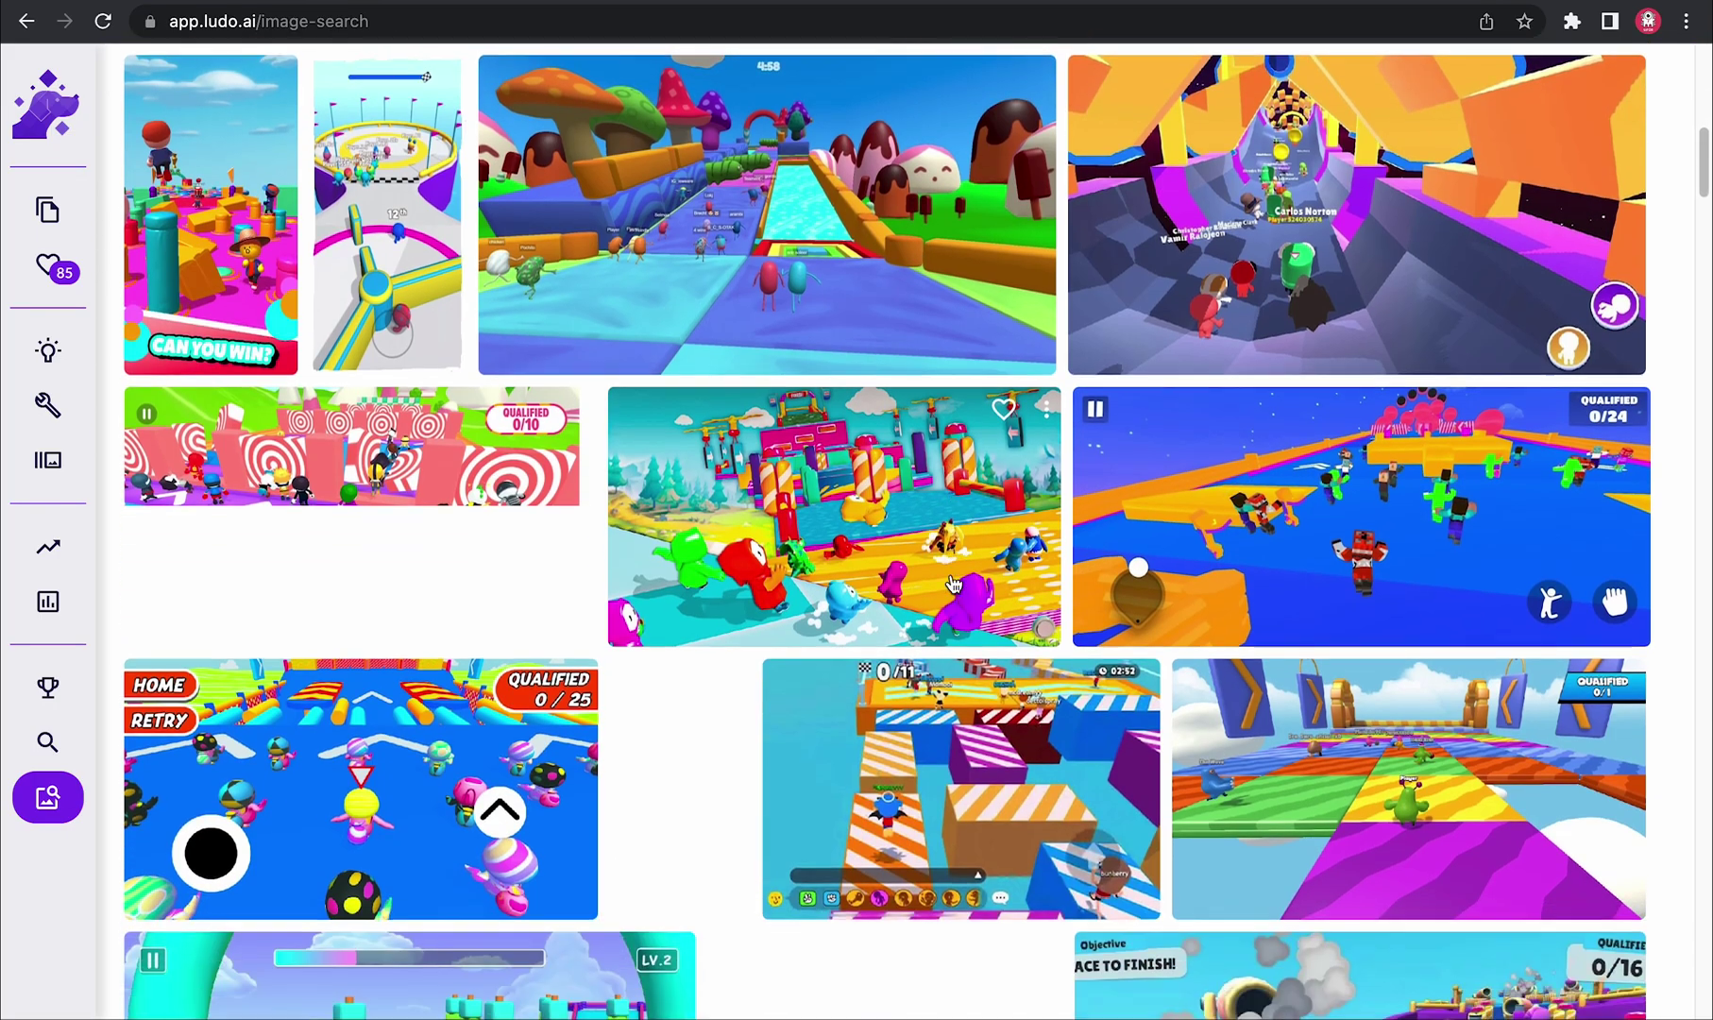
scroll(954, 584, "down", 4)
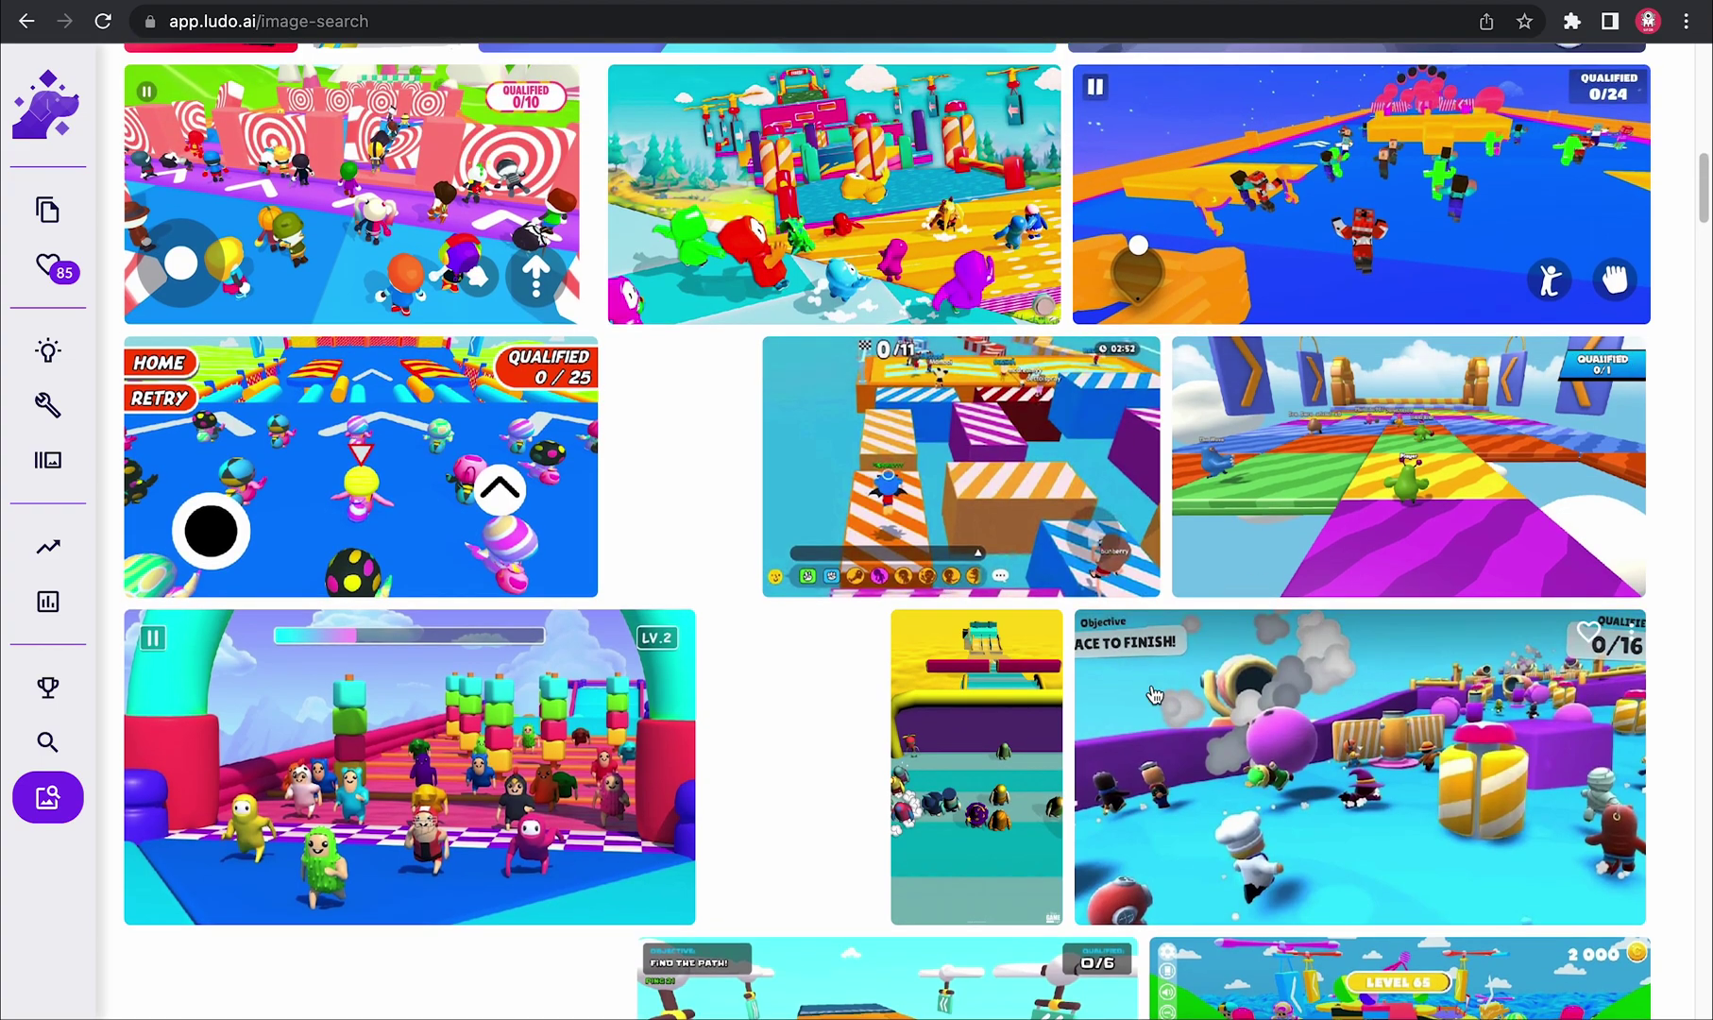
scroll(1154, 695, "down", 7)
scroll(608, 348, "up", 20)
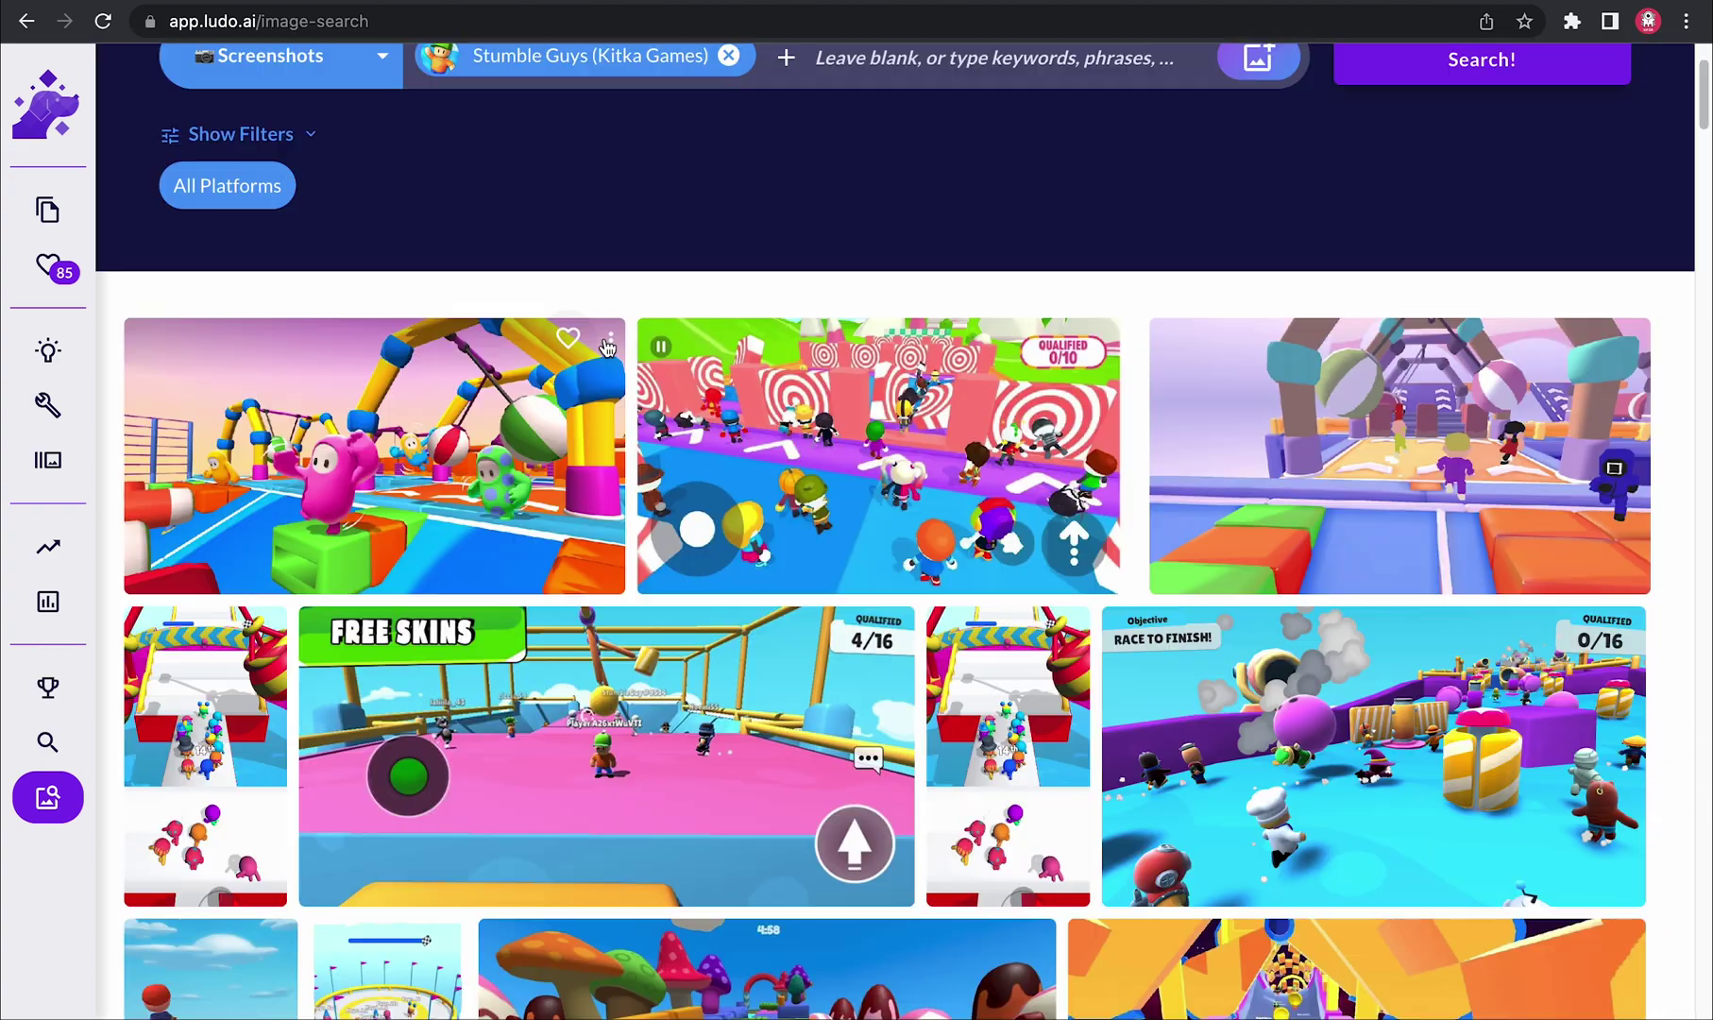
left_click(610, 342)
left_click(707, 440)
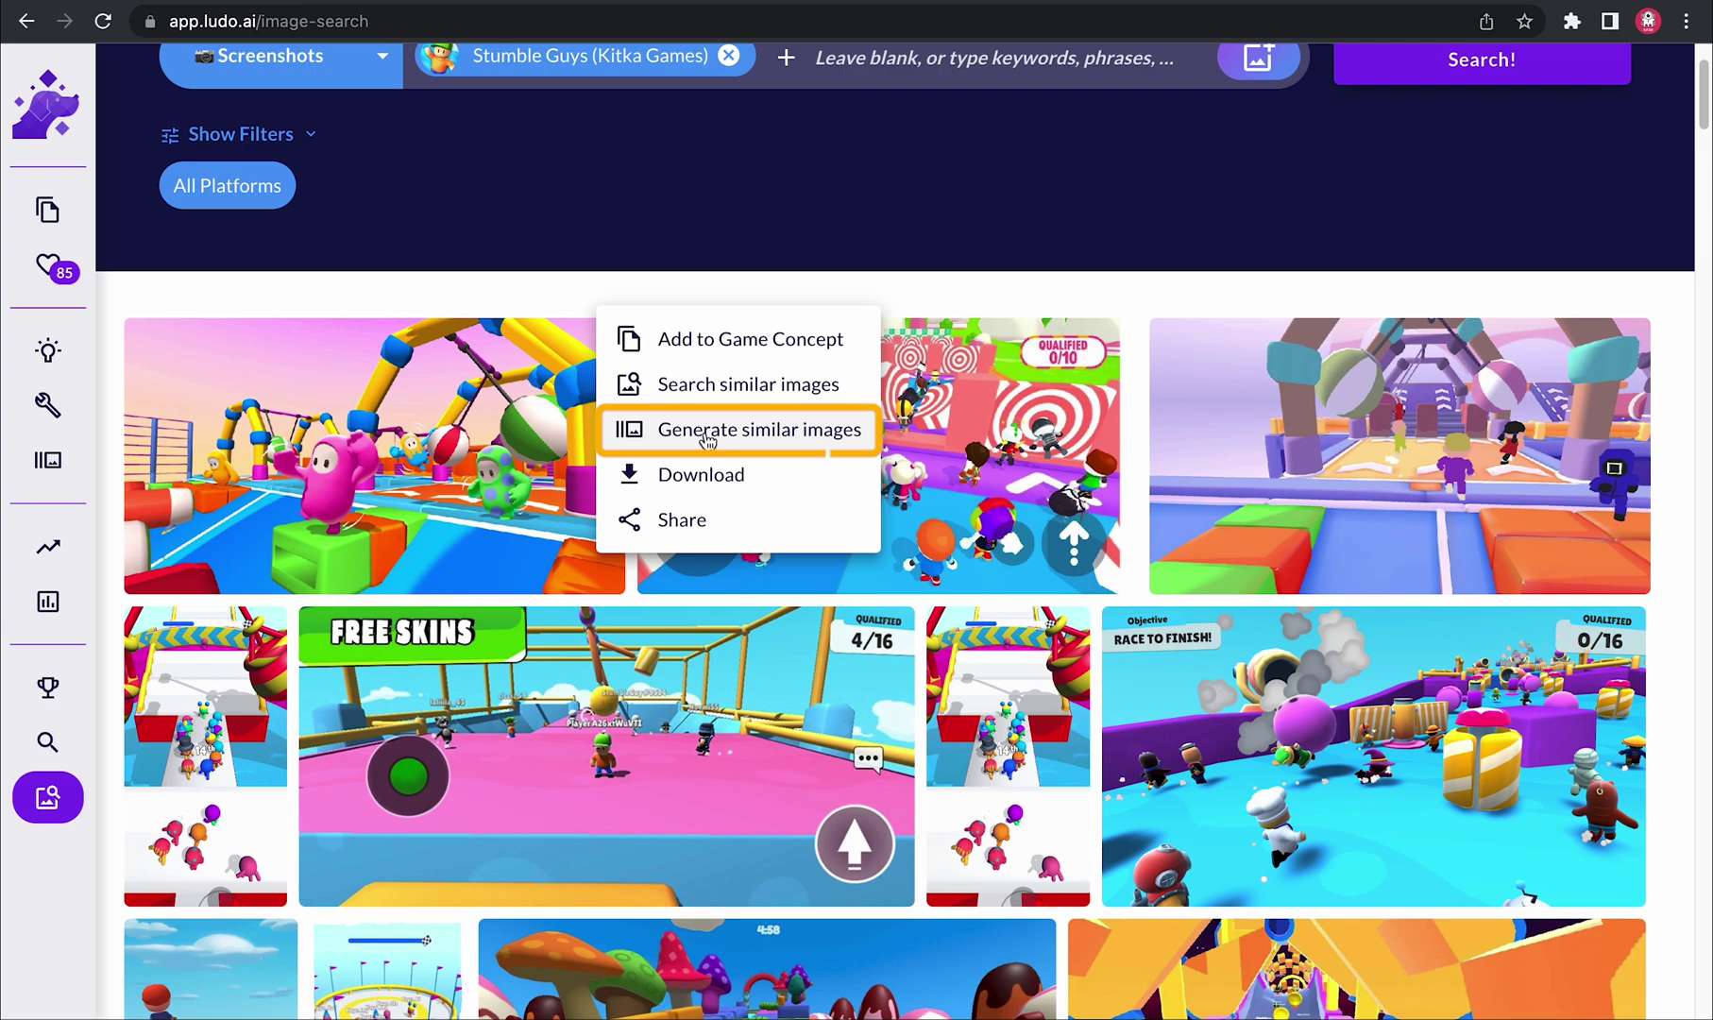
Step: Run a similar-images search using the first Stumble Guys screenshot
left_click(710, 436)
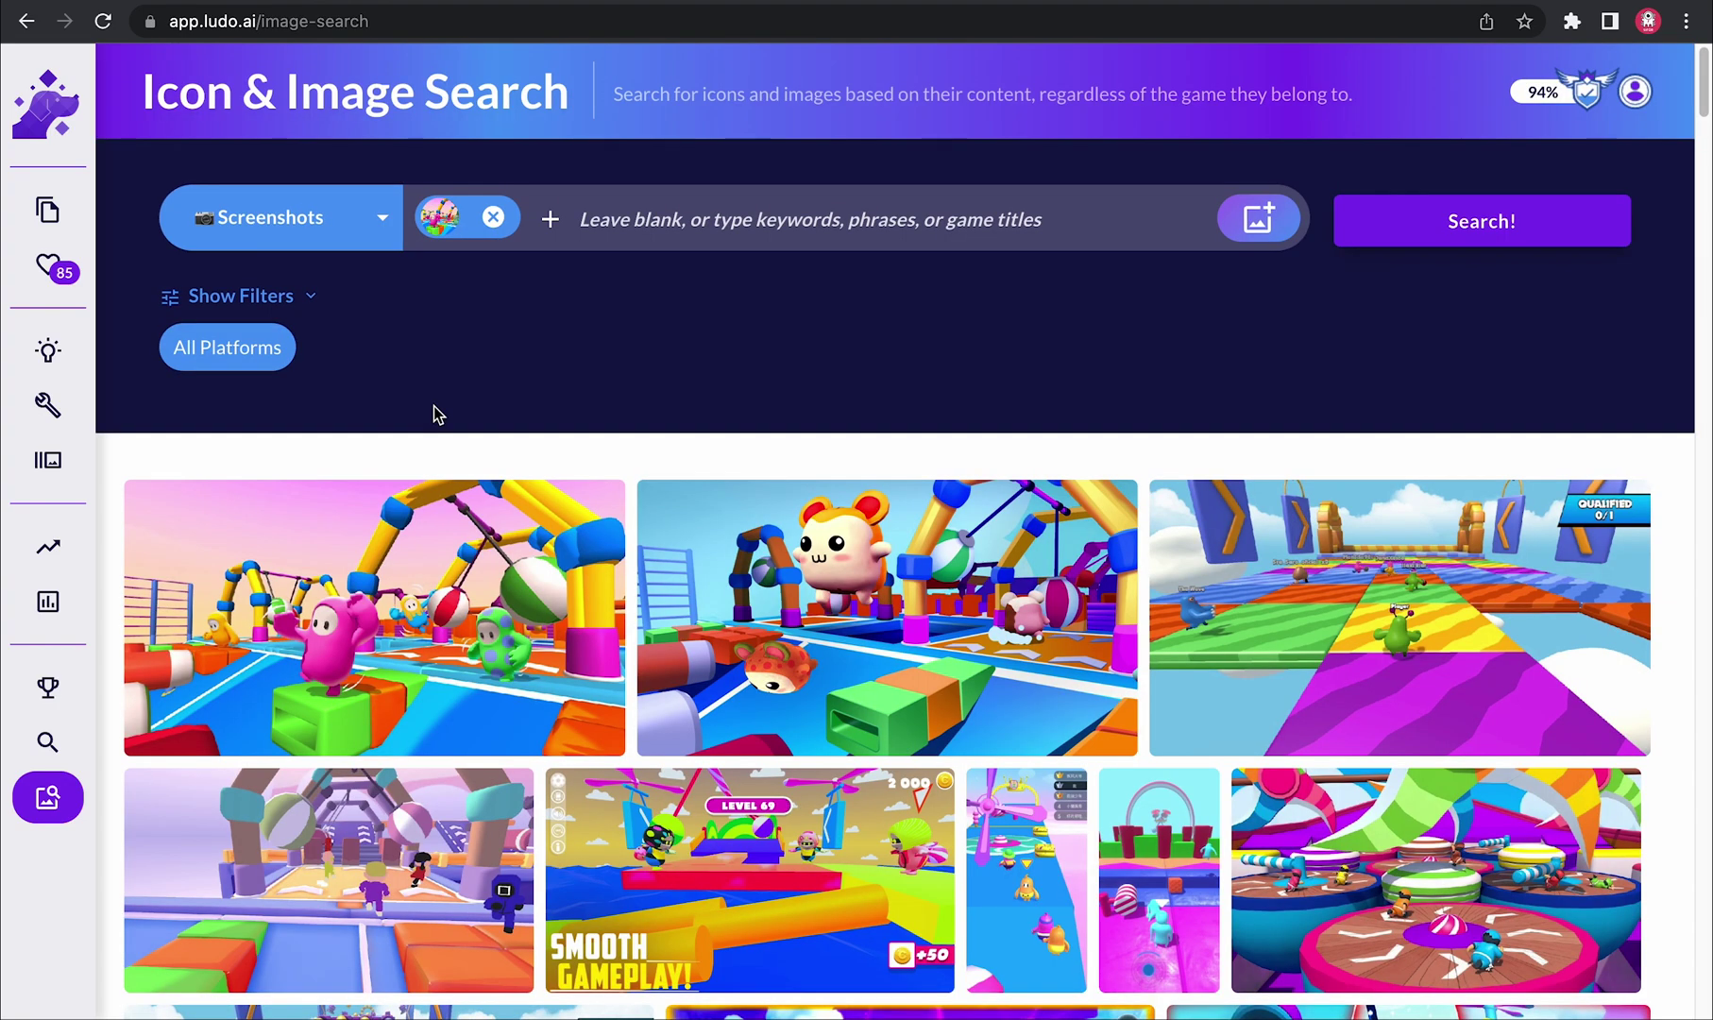